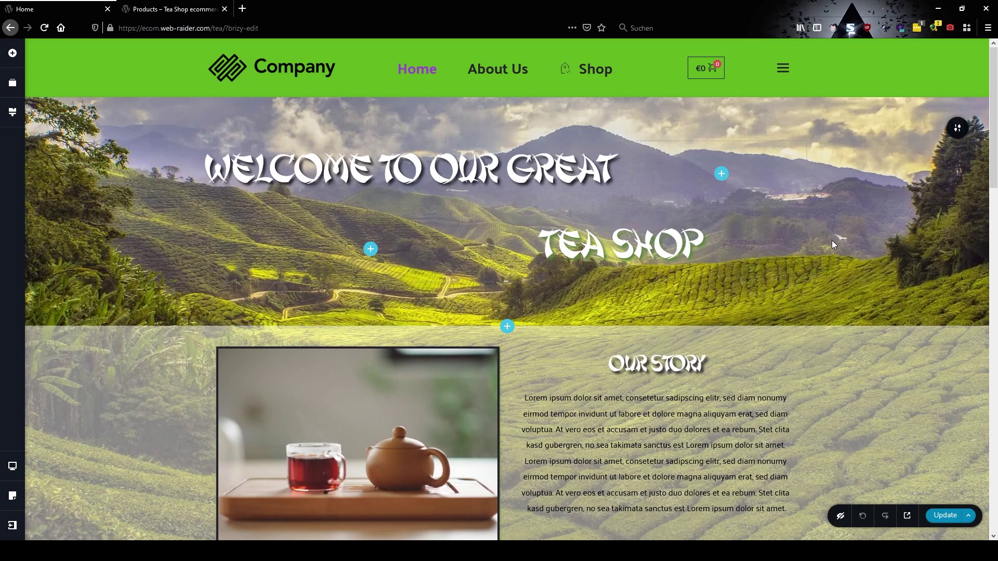
# Step: Drag a Button element into the header beneath the €0 cart
pyautogui.scroll(-6, 815, 232)
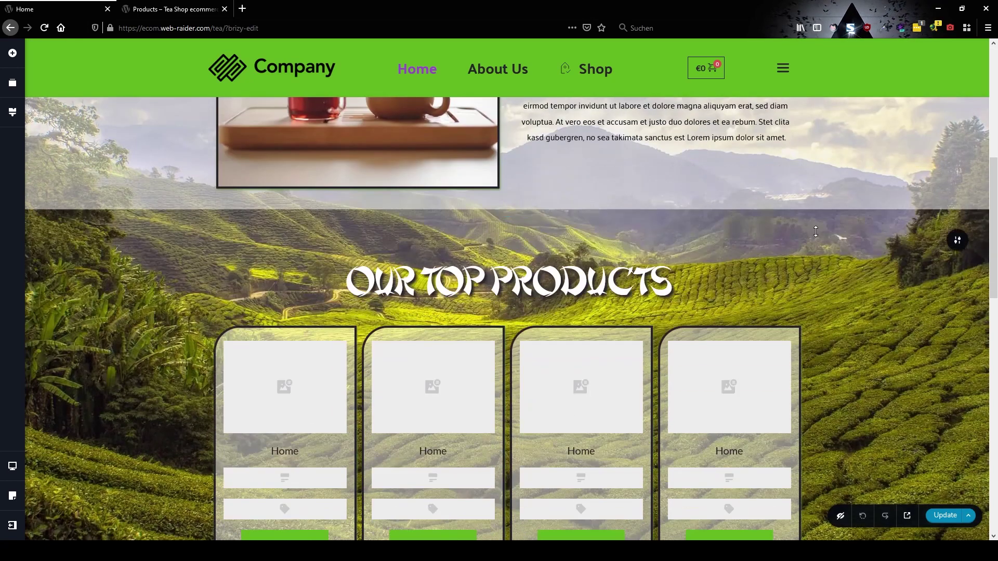
pyautogui.scroll(6, 817, 230)
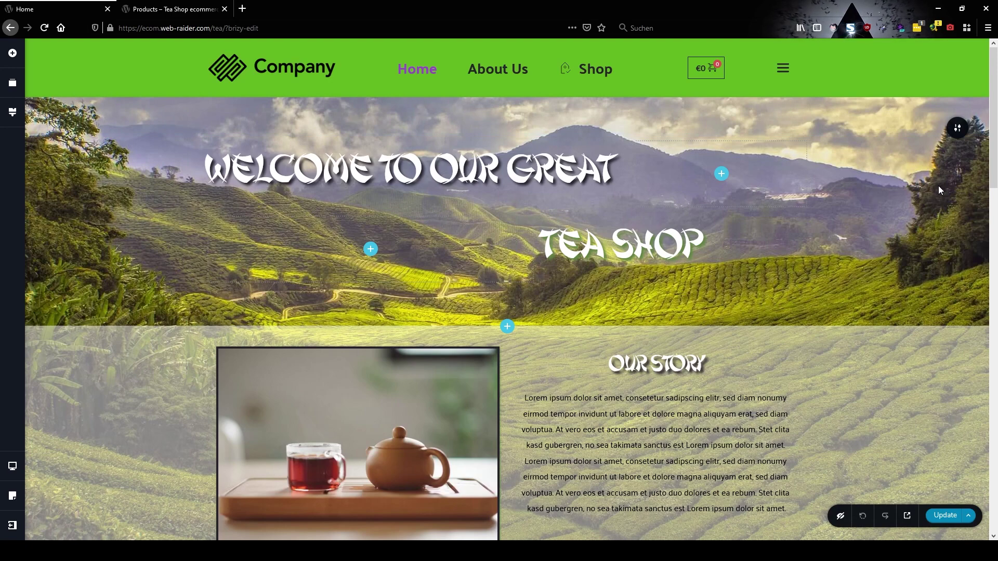
pyautogui.click(13, 55)
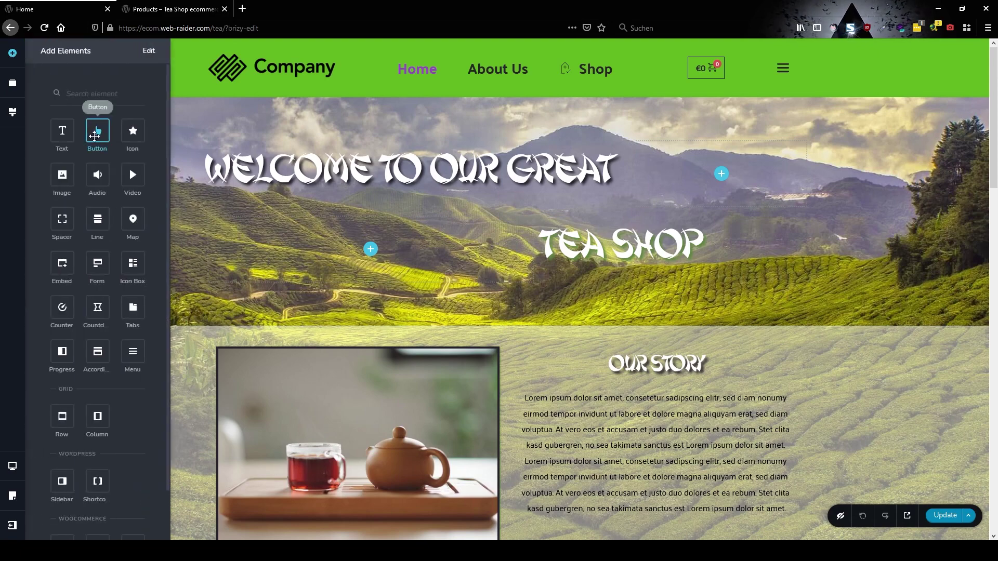
pyautogui.moveTo(94, 136); pyautogui.dragTo(672, 81)
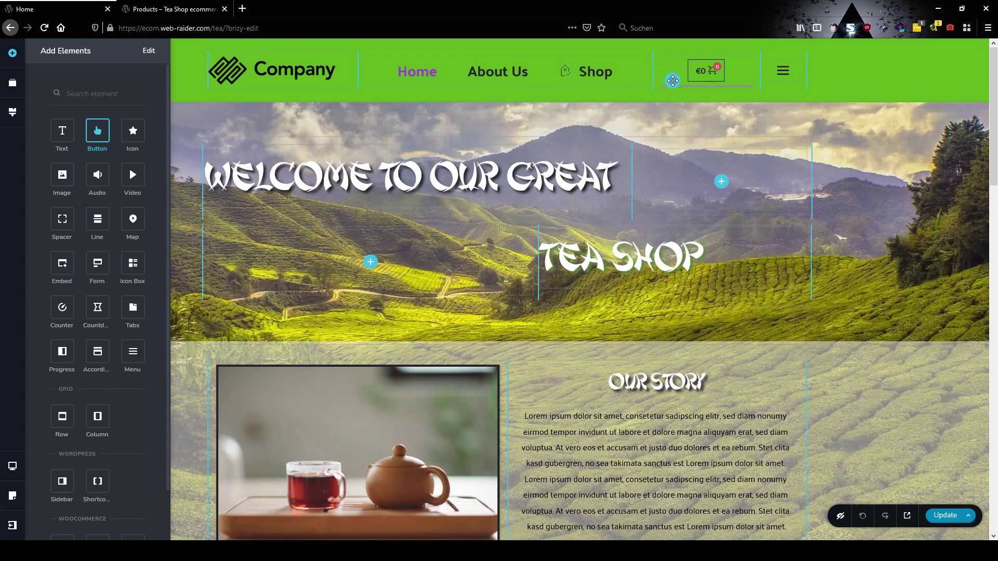
pyautogui.moveTo(673, 80); pyautogui.dragTo(673, 81)
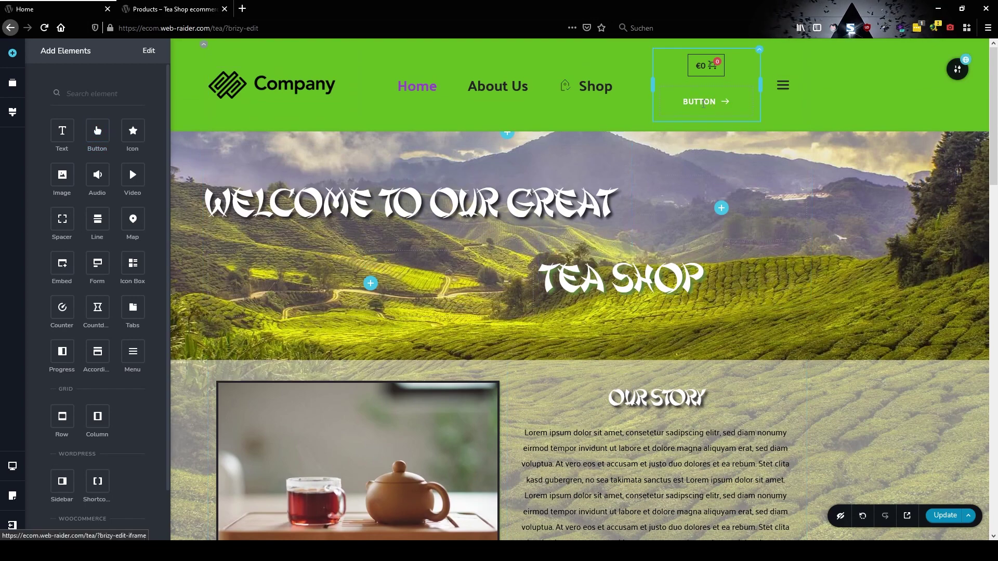
# Step: Delete that button and place an Icon element under the header cart instead
pyautogui.click(704, 103)
pyautogui.click(781, 135)
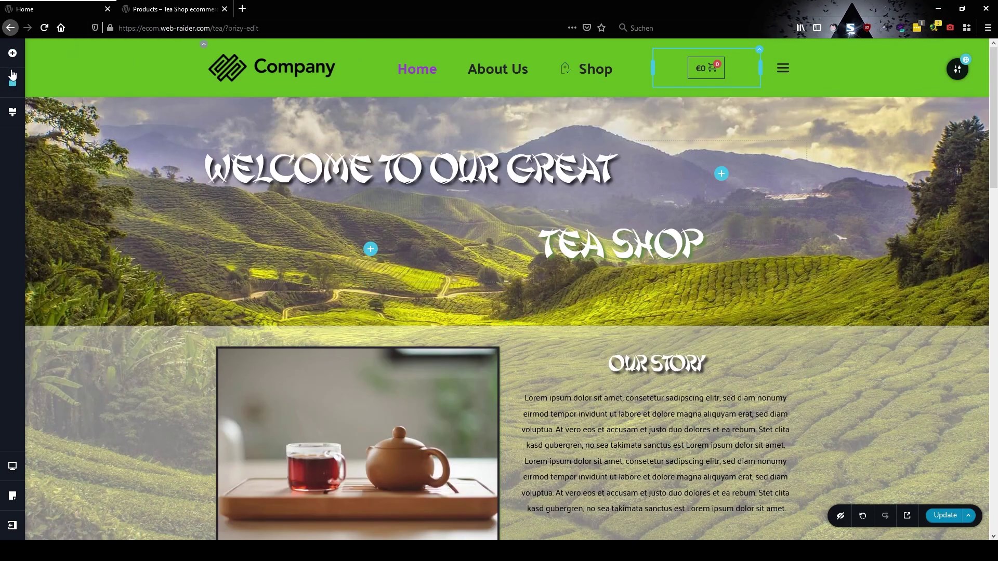
pyautogui.click(12, 53)
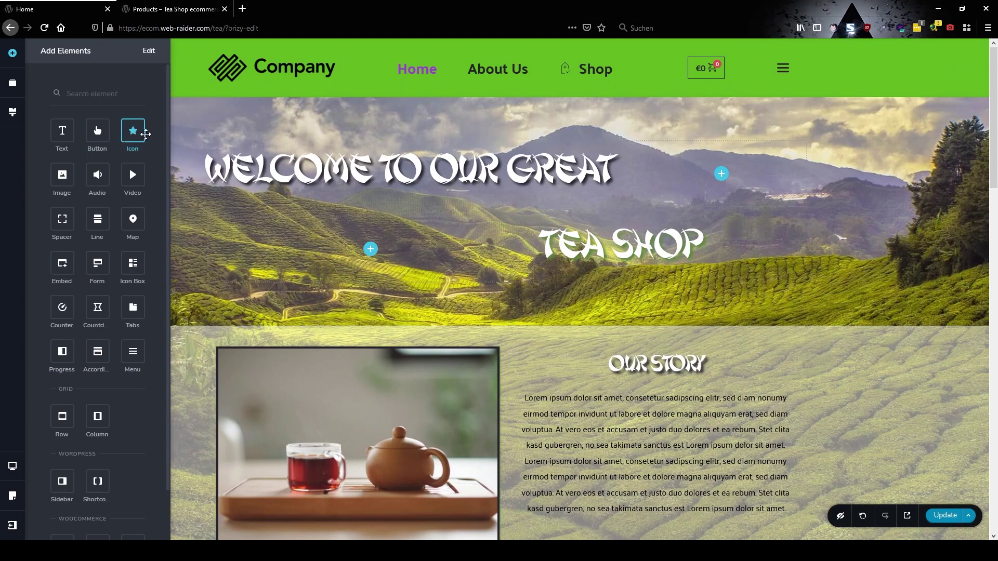
pyautogui.moveTo(146, 134); pyautogui.dragTo(704, 86)
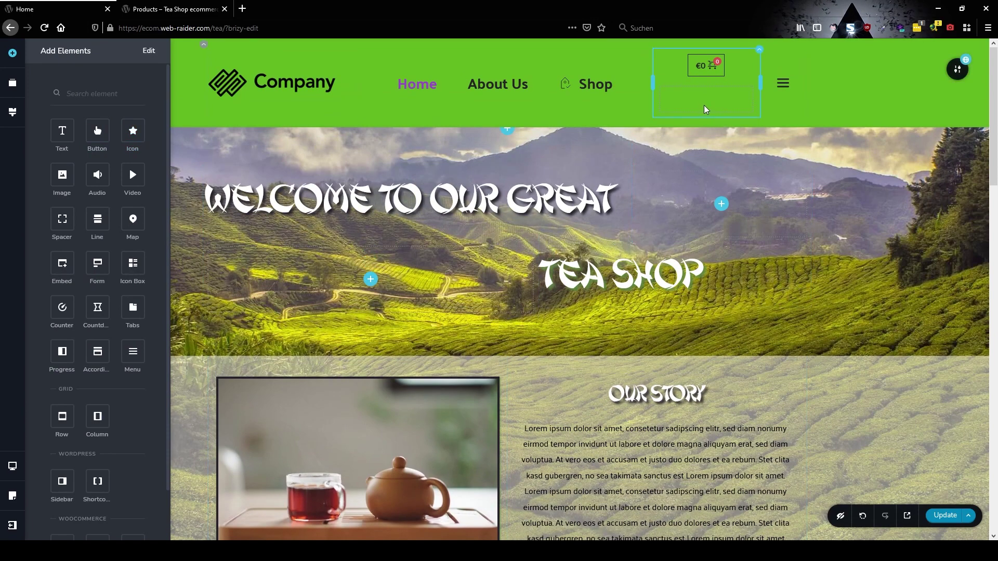
# Step: Replace the new icon's star with the plain shopping cart icon found by searching 'cart'
pyautogui.click(702, 99)
pyautogui.click(640, 130)
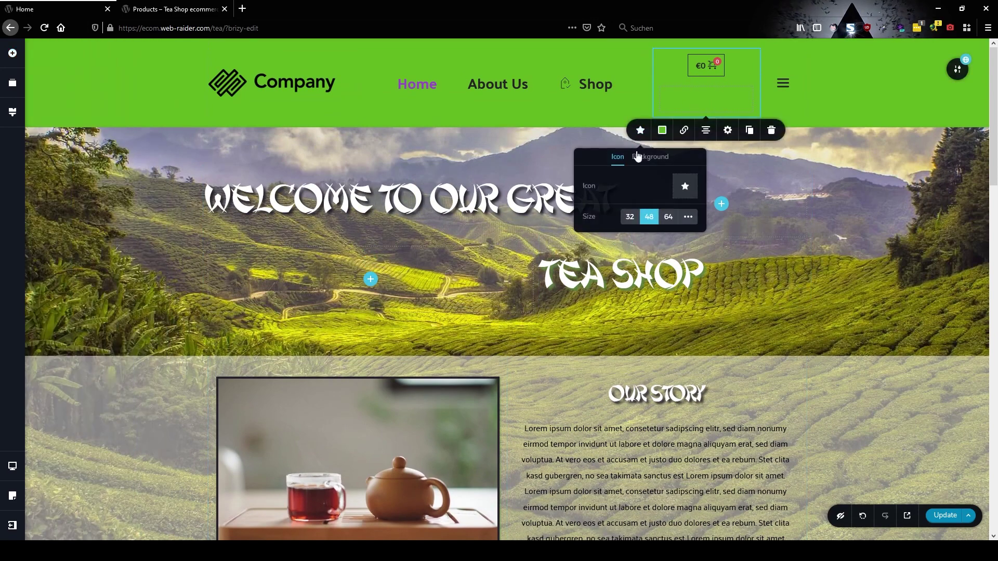
pyautogui.click(685, 186)
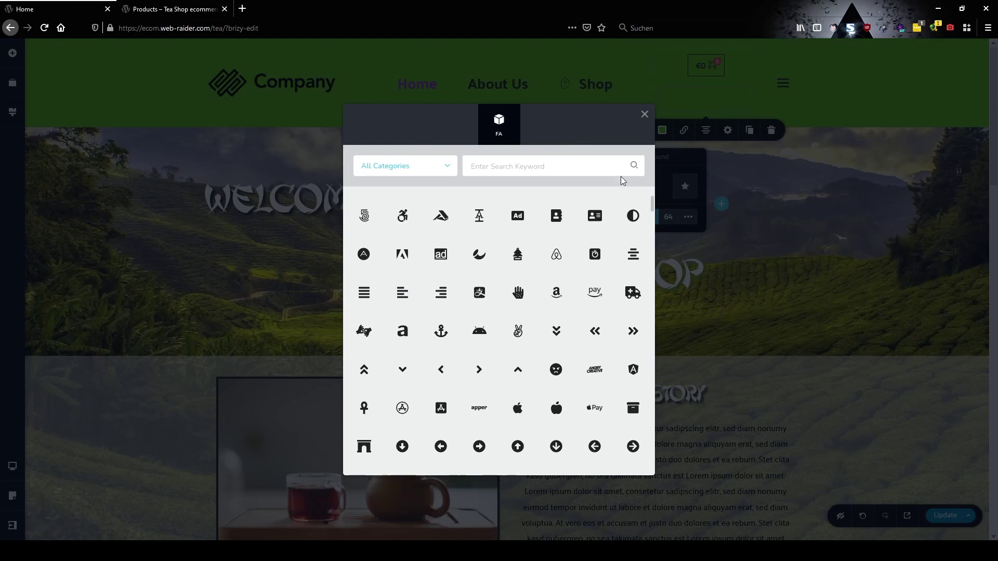
pyautogui.click(562, 175)
pyautogui.write('cart')
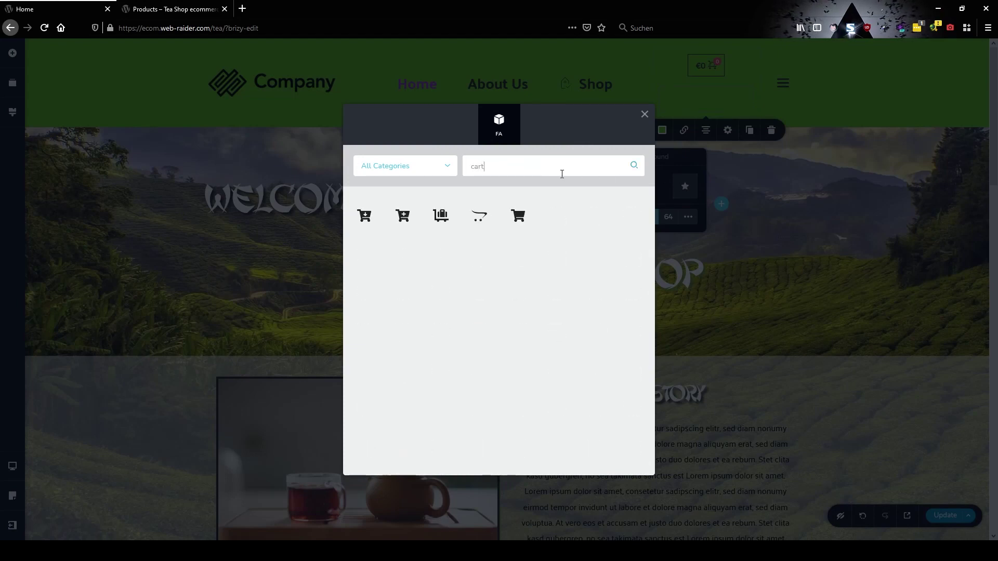
pyautogui.click(518, 215)
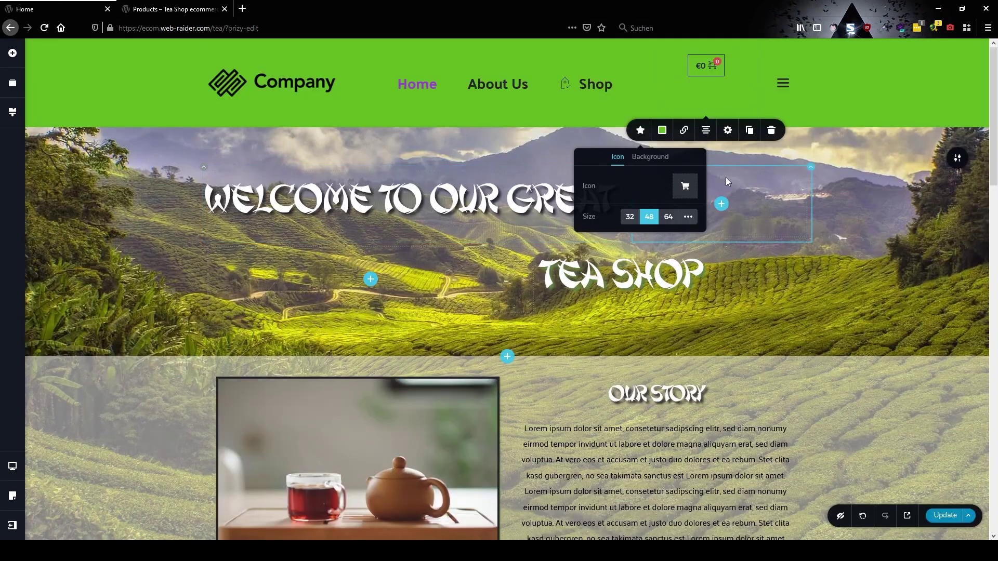
# Step: Make the cart icon white with a purple border
pyautogui.click(662, 131)
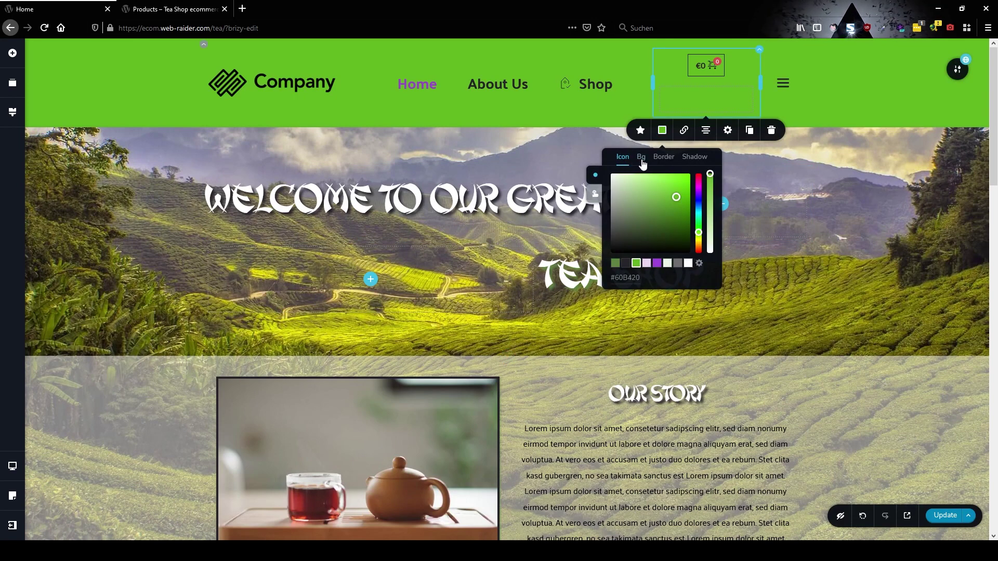
pyautogui.click(642, 159)
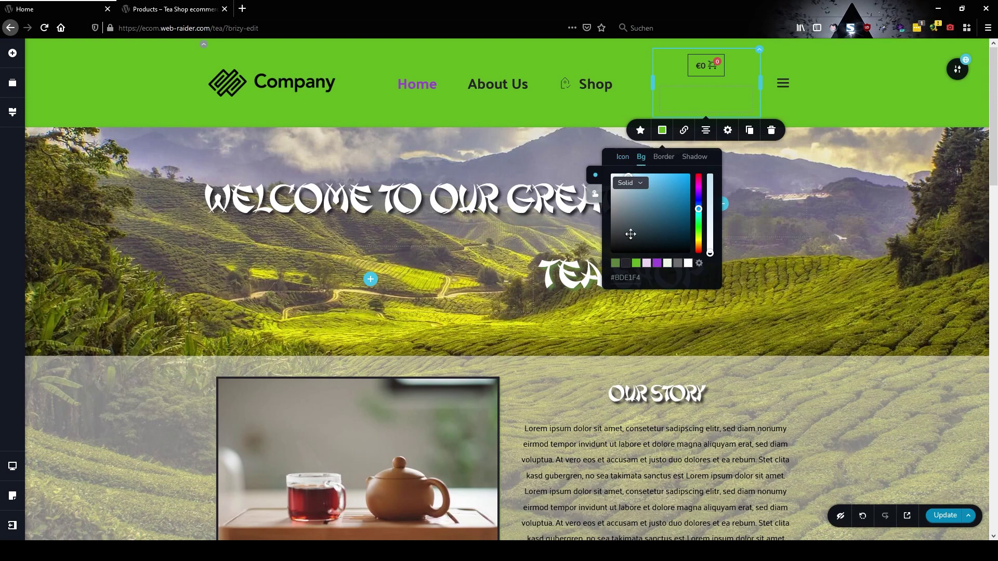
pyautogui.click(623, 157)
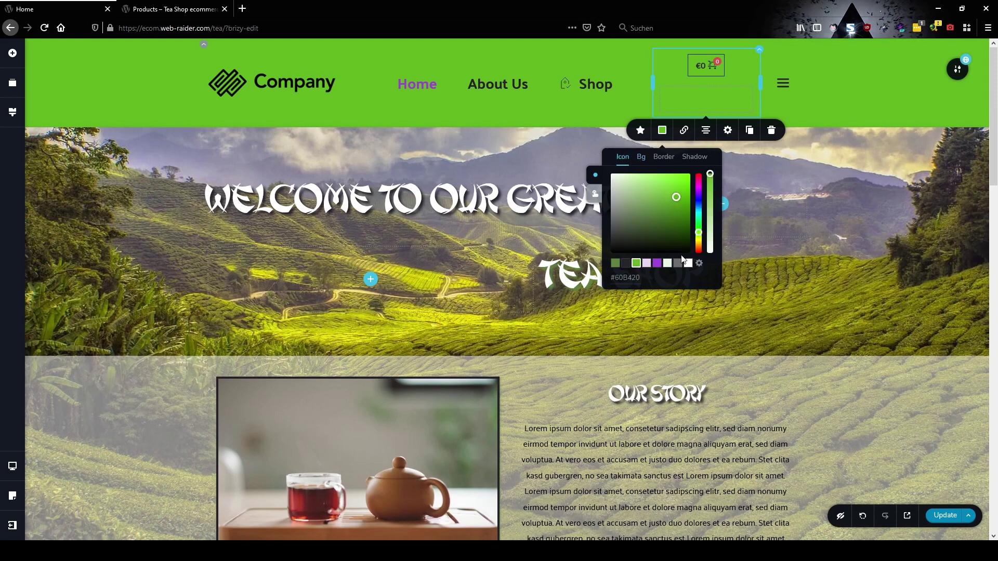
pyautogui.click(689, 263)
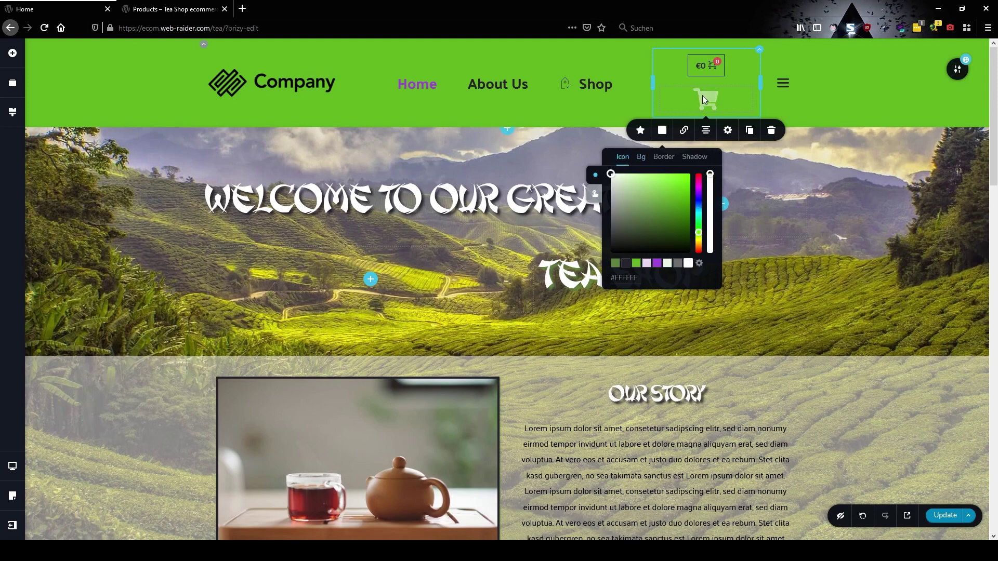
pyautogui.click(670, 163)
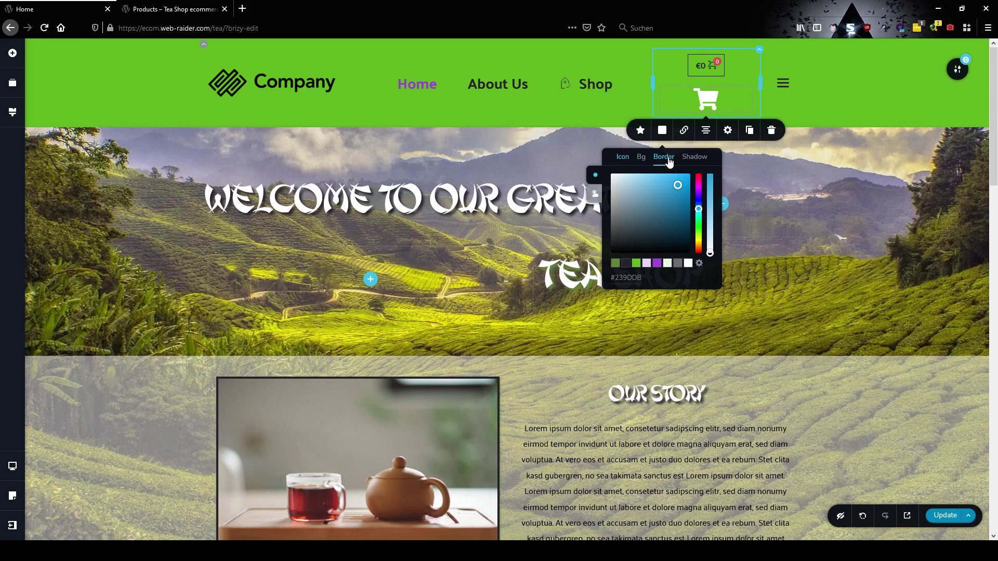
pyautogui.click(657, 264)
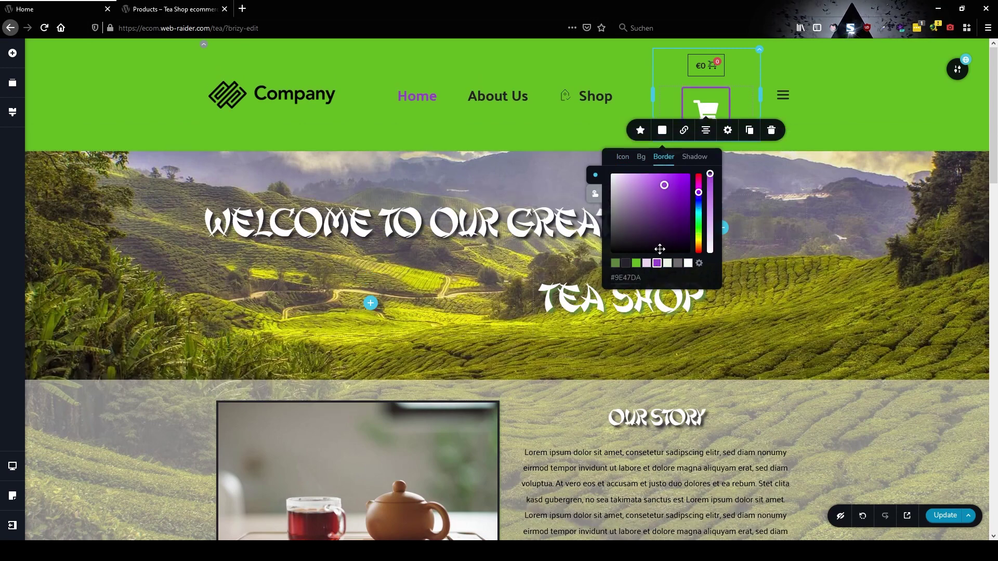
# Step: Shrink the cart icon to size 32 and bring up its full styling settings
pyautogui.click(639, 131)
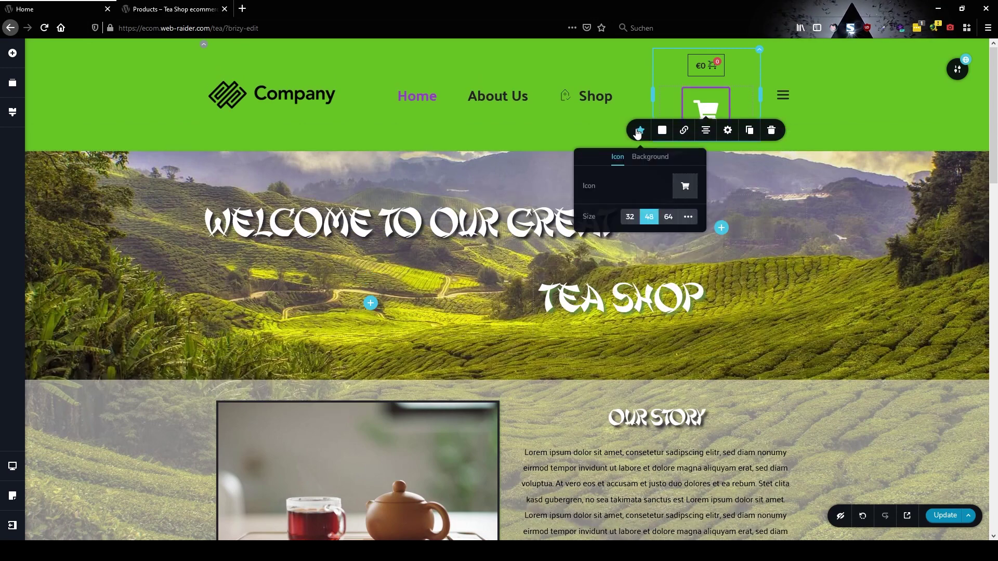
pyautogui.click(629, 217)
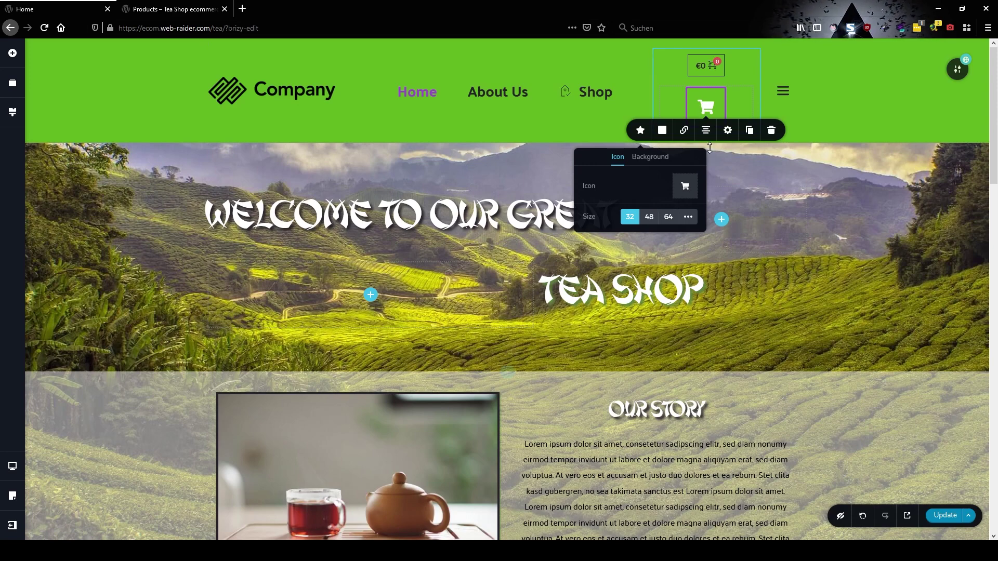
pyautogui.click(728, 130)
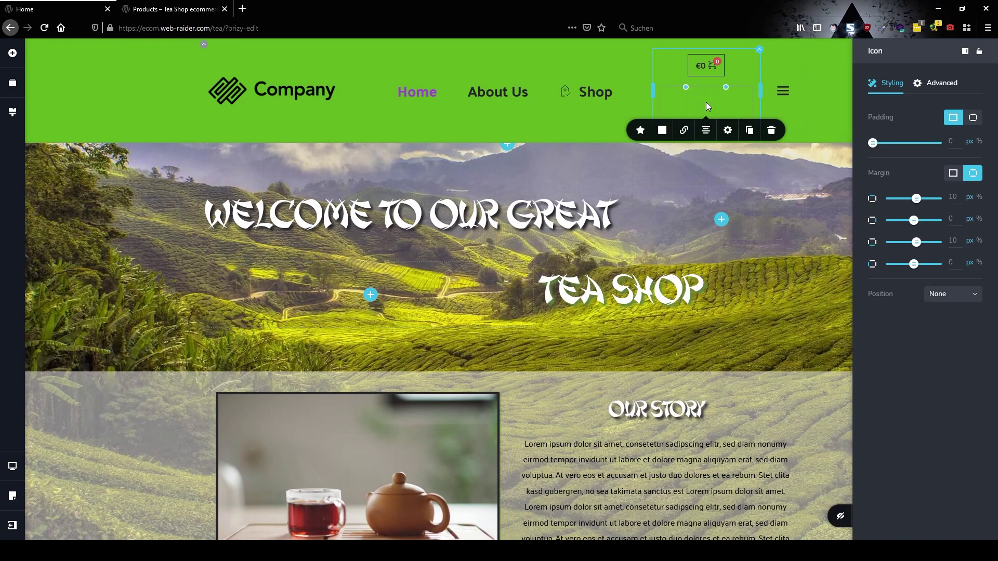
# Step: Give the cart icon a hover state: green #60B420 icon, white #FFFFFF background, purple #9E47DA border
pyautogui.click(662, 130)
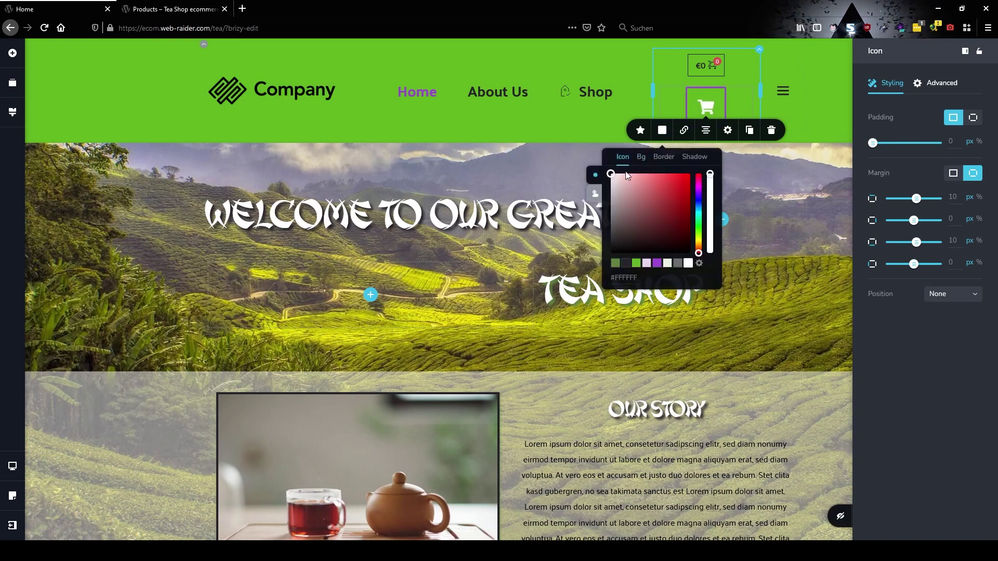
pyautogui.click(596, 195)
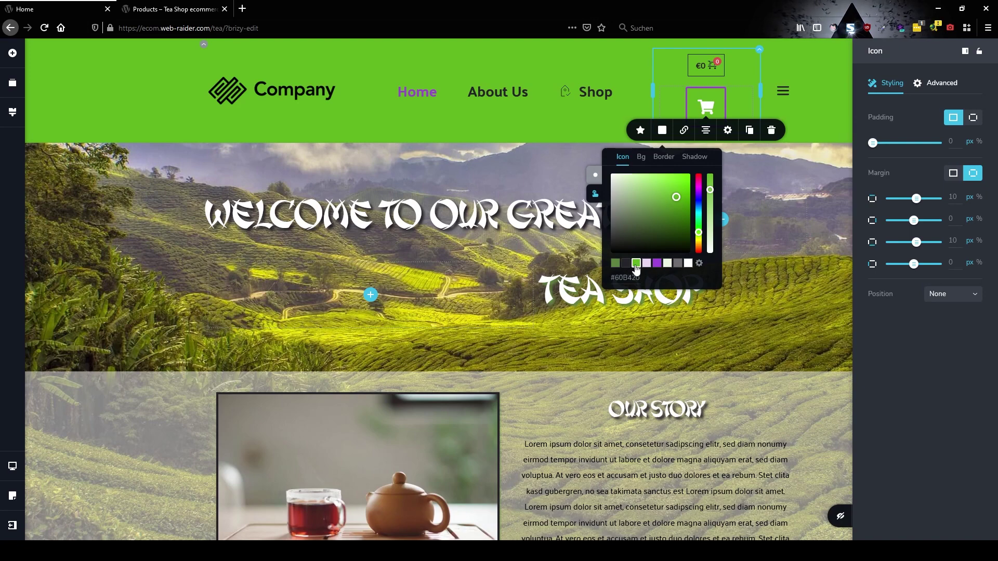
pyautogui.click(642, 156)
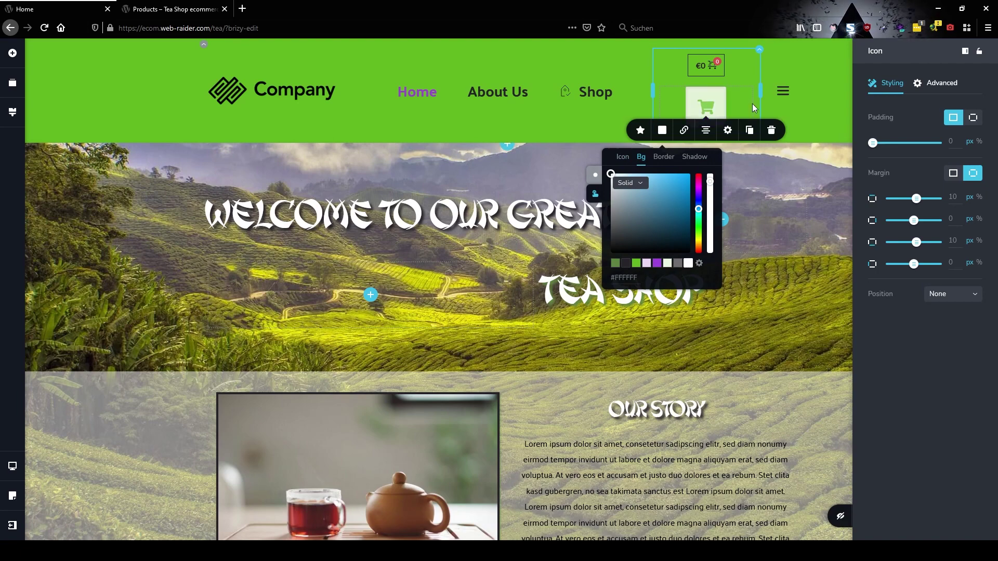
pyautogui.click(665, 157)
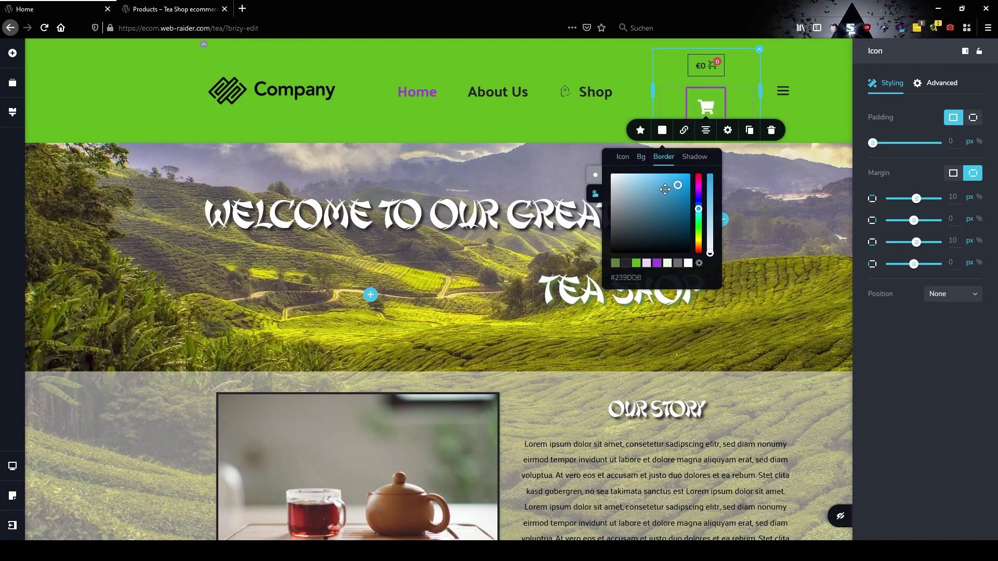
pyautogui.click(657, 263)
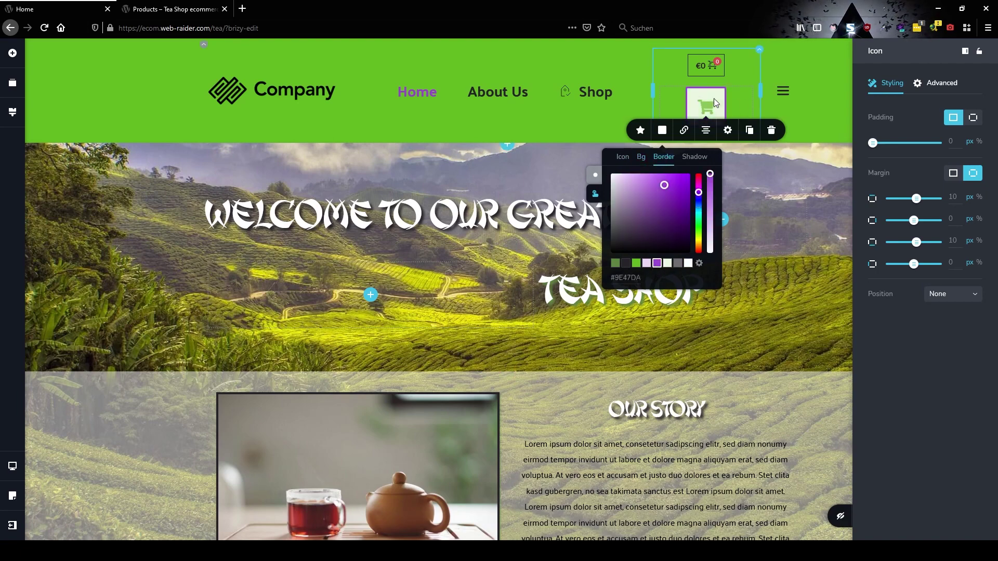
pyautogui.click(728, 132)
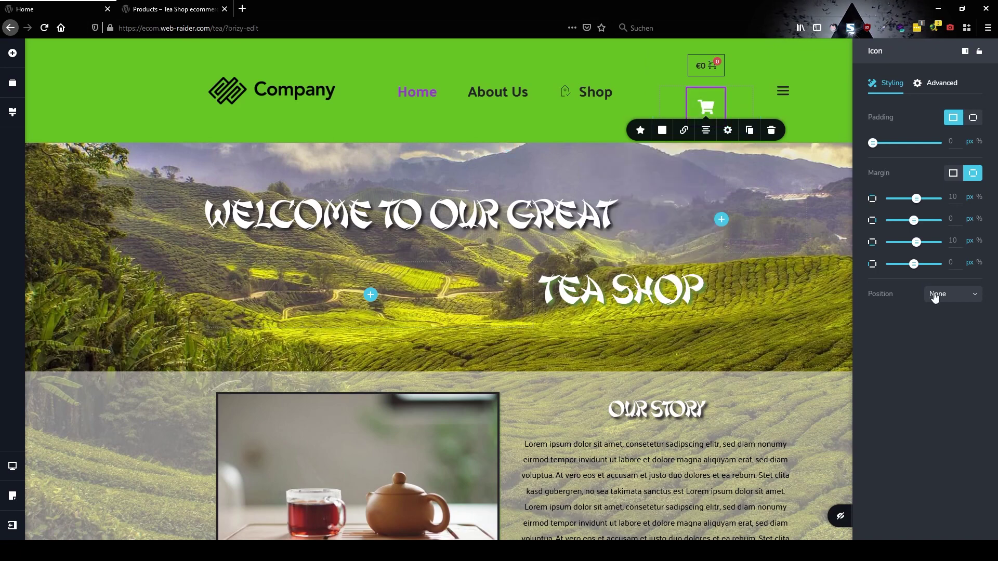
# Step: Set the cart icon's position to Fixed so it floats beside the Company logo
pyautogui.click(944, 295)
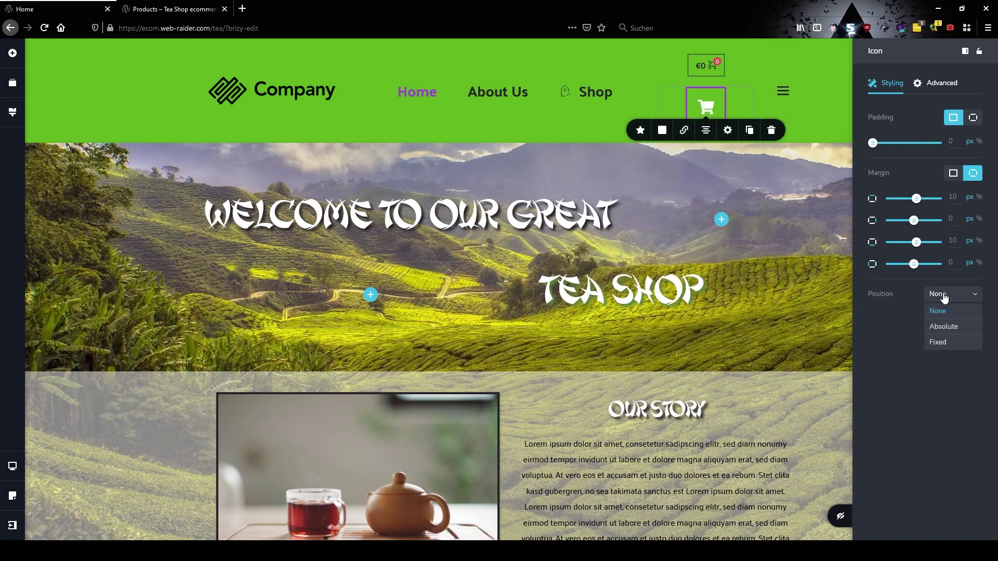
pyautogui.click(945, 343)
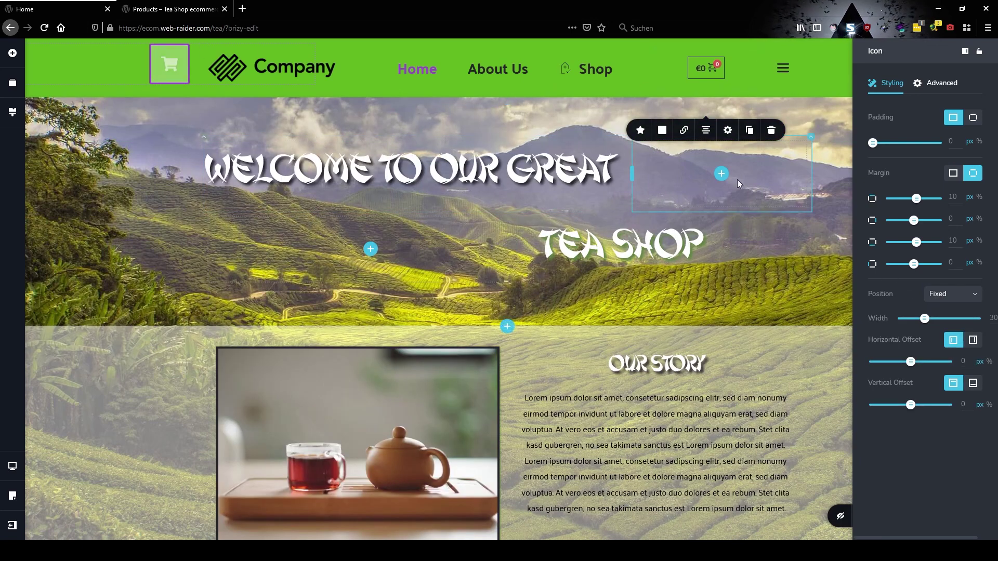
pyautogui.click(202, 65)
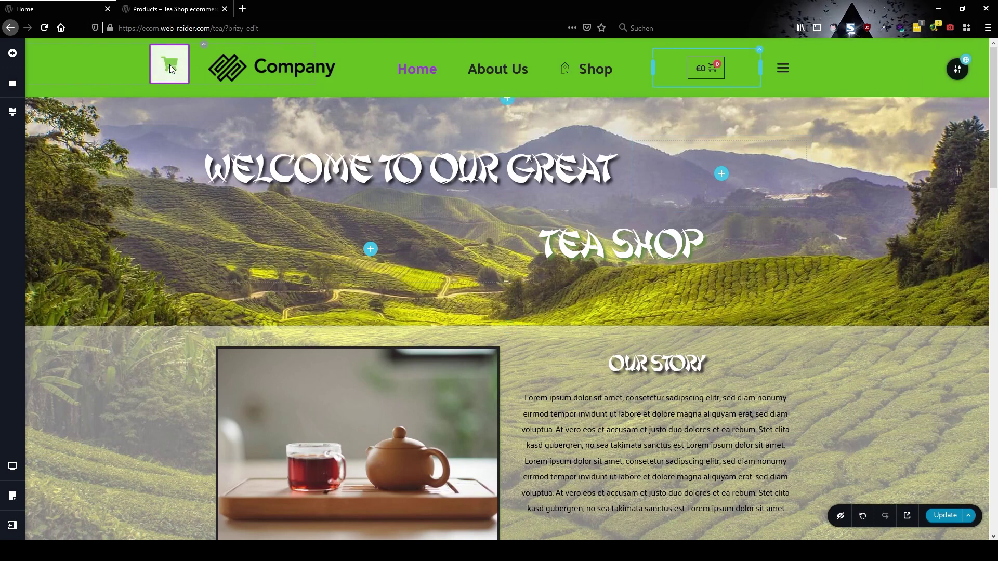
# Step: Check the mobile layout, then in the tablet layout move the cart icon to the hero's right edge
pyautogui.moveTo(14, 472)
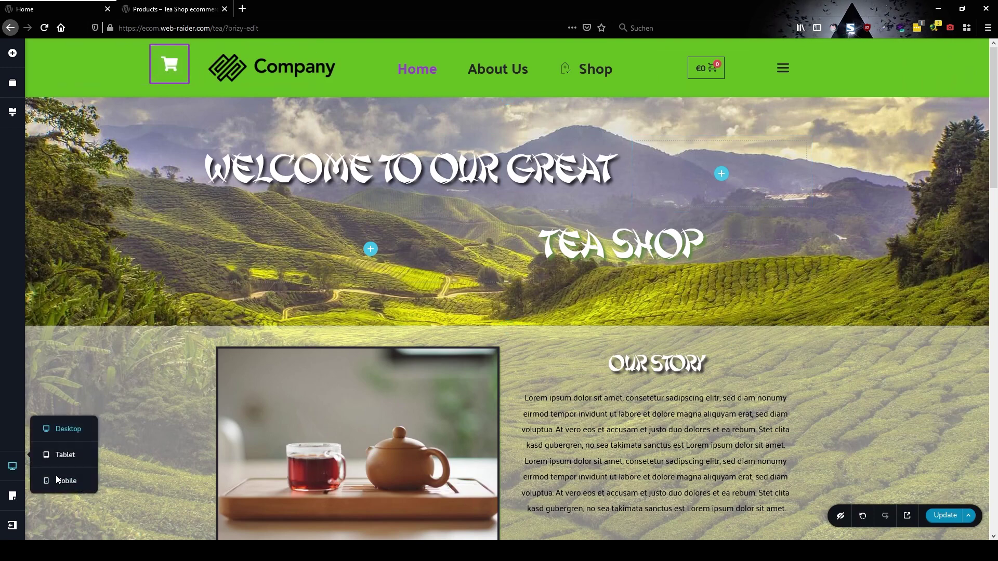
pyautogui.click(71, 481)
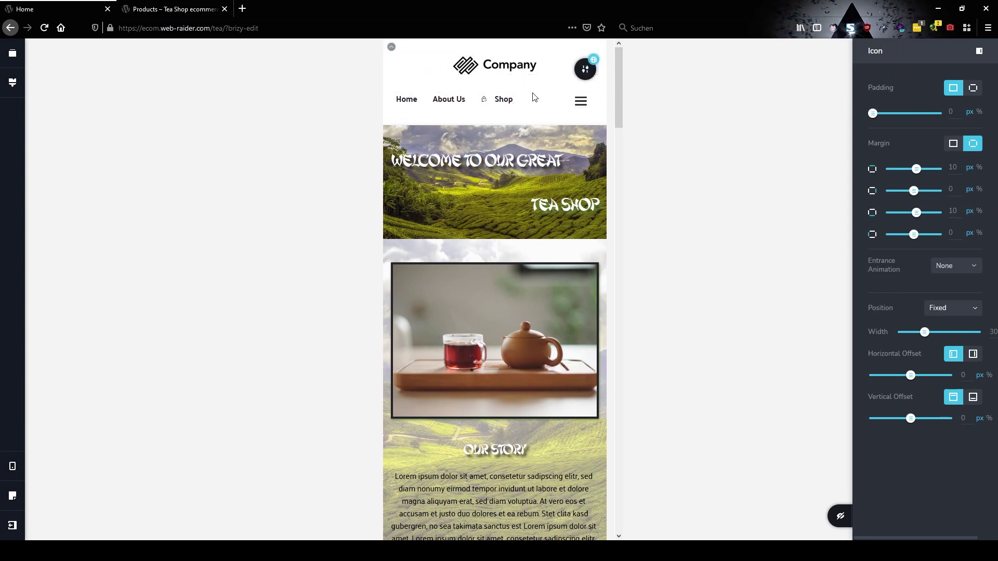
pyautogui.moveTo(13, 467)
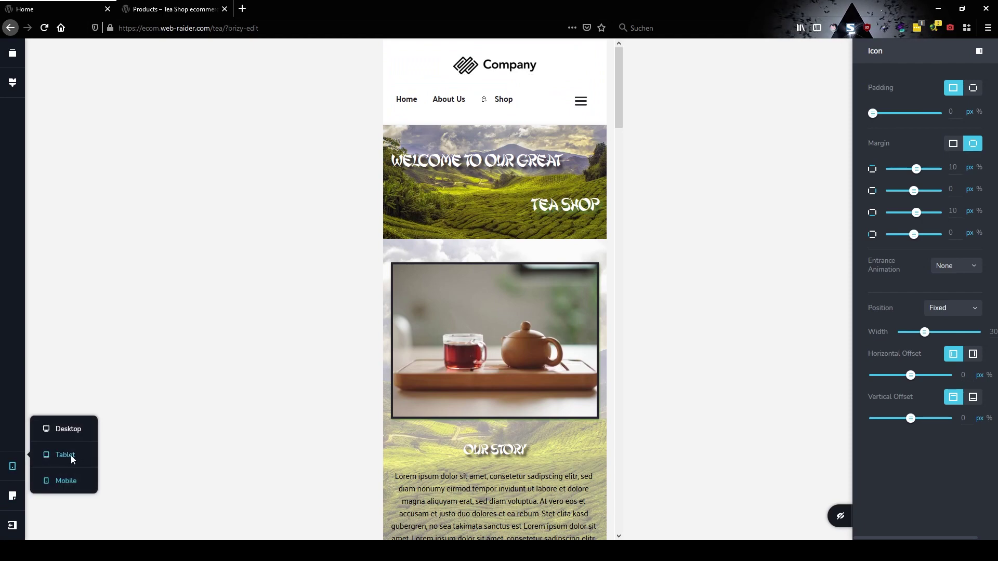
pyautogui.click(73, 455)
pyautogui.moveTo(347, 67); pyautogui.dragTo(665, 179)
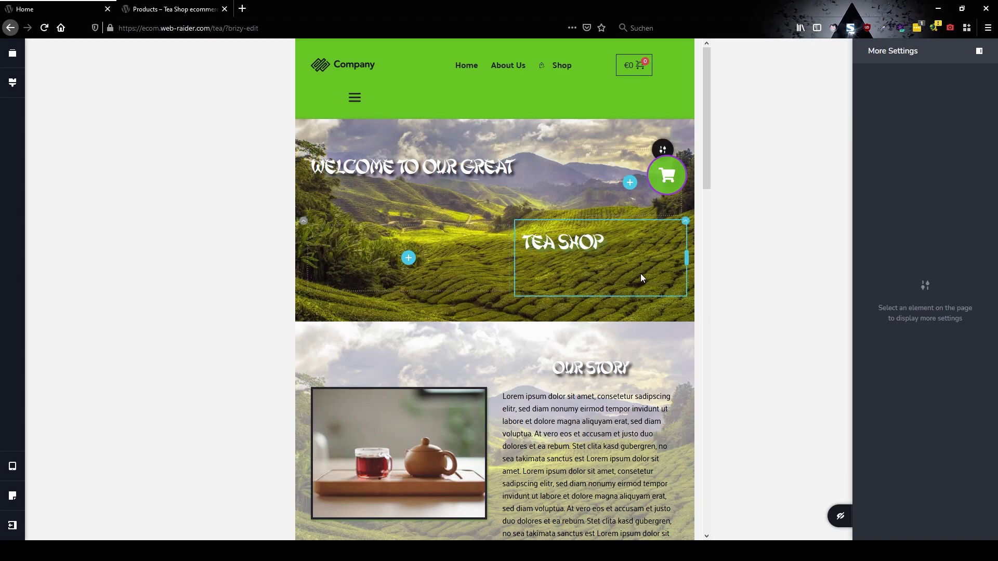
# Step: Scroll to confirm the icon stays fixed, then return to the desktop layout
pyautogui.scroll(-5, 640, 273)
pyautogui.scroll(-10, 639, 274)
pyautogui.scroll(9, 640, 272)
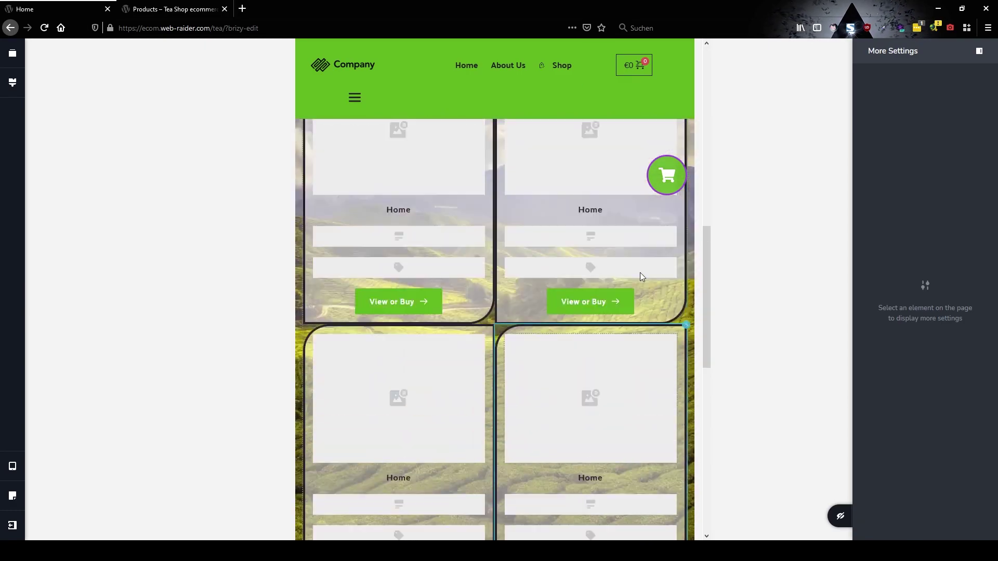
pyautogui.scroll(6, 640, 275)
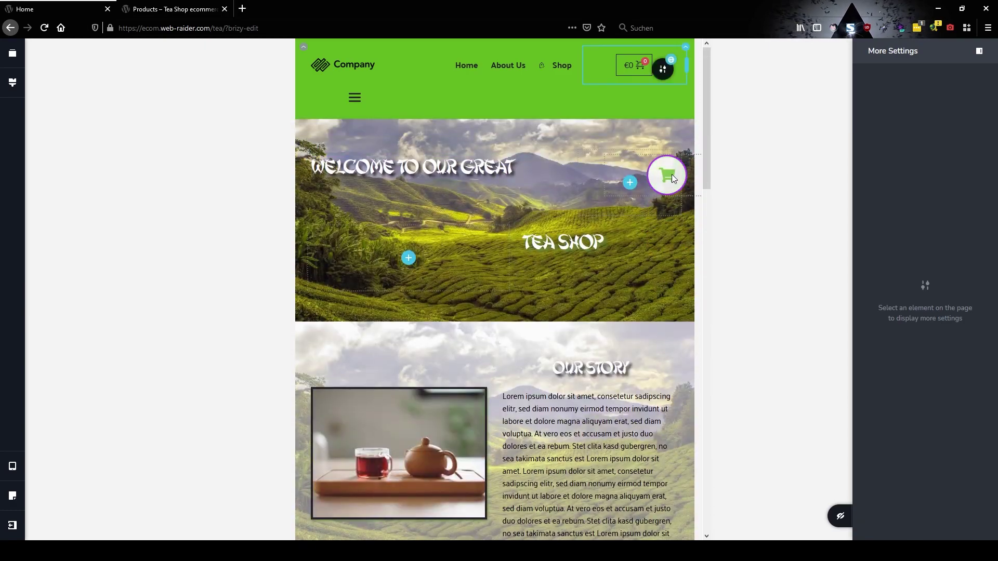
pyautogui.moveTo(12, 476)
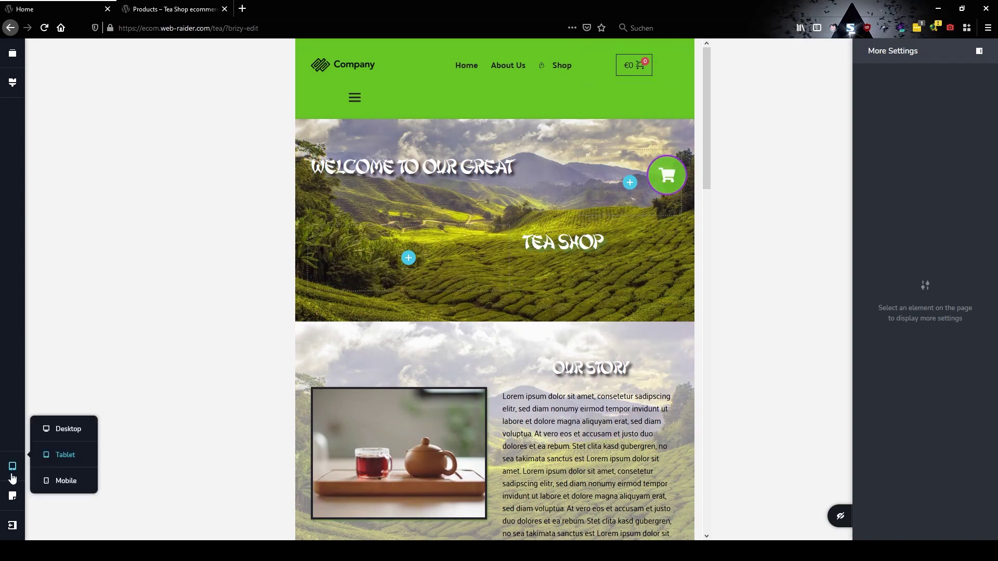
pyautogui.click(67, 431)
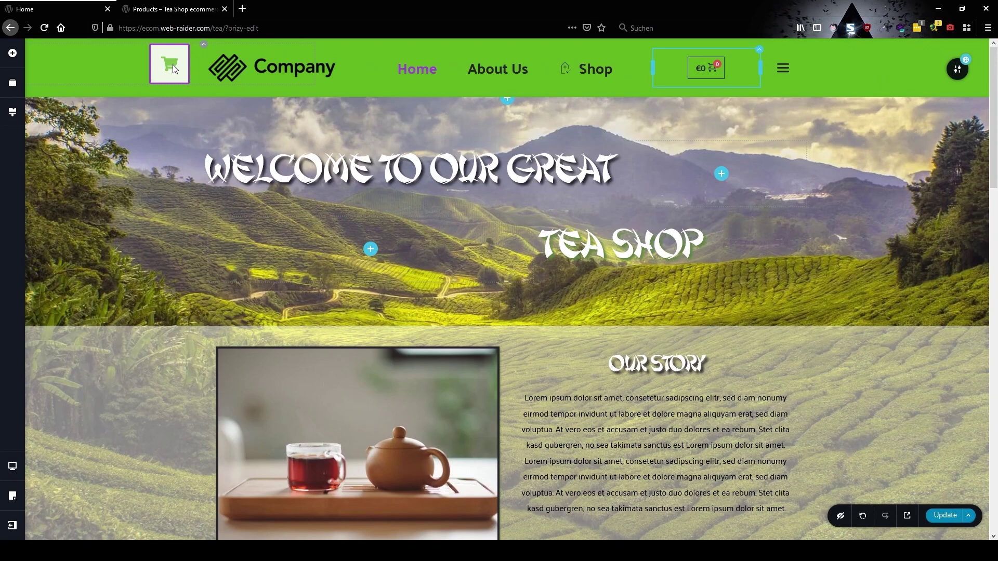
# Step: Move the cart button to the hero's right edge and set its link type to Popup
pyautogui.moveTo(174, 68); pyautogui.dragTo(946, 199)
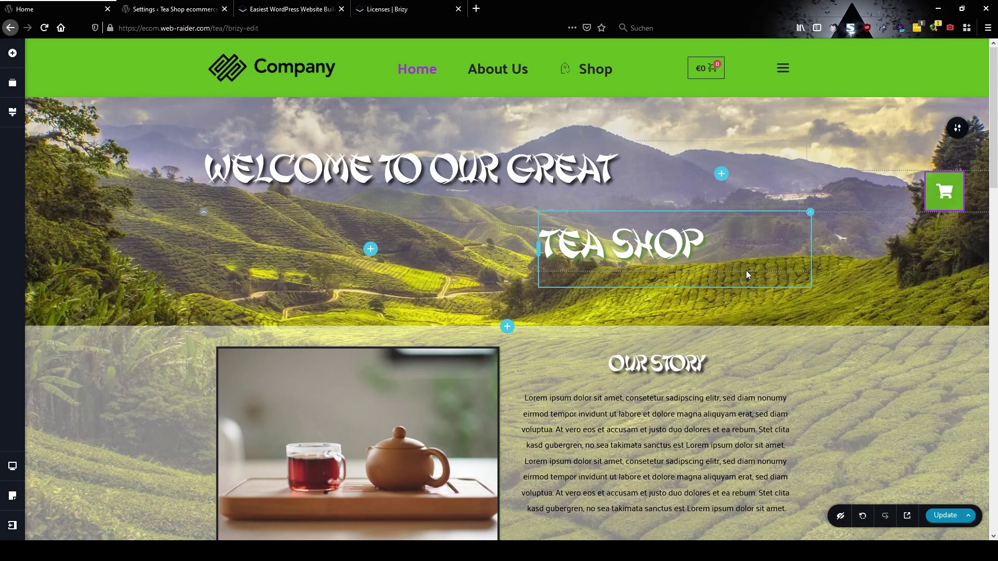
pyautogui.click(941, 195)
pyautogui.click(888, 231)
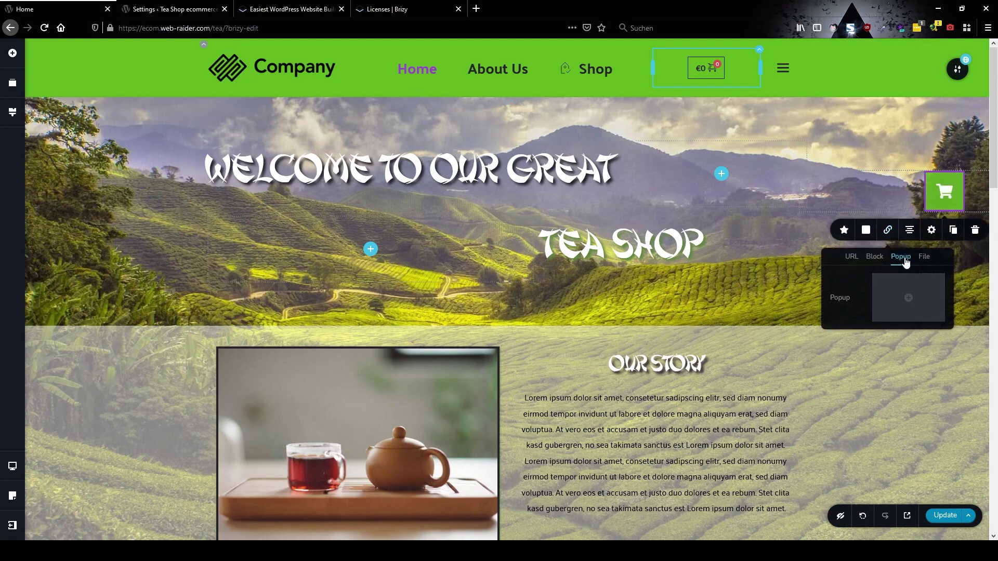
# Step: Create the popup from the 'This is a pop-up builder' design, removing its text column and laptop image
pyautogui.click(901, 301)
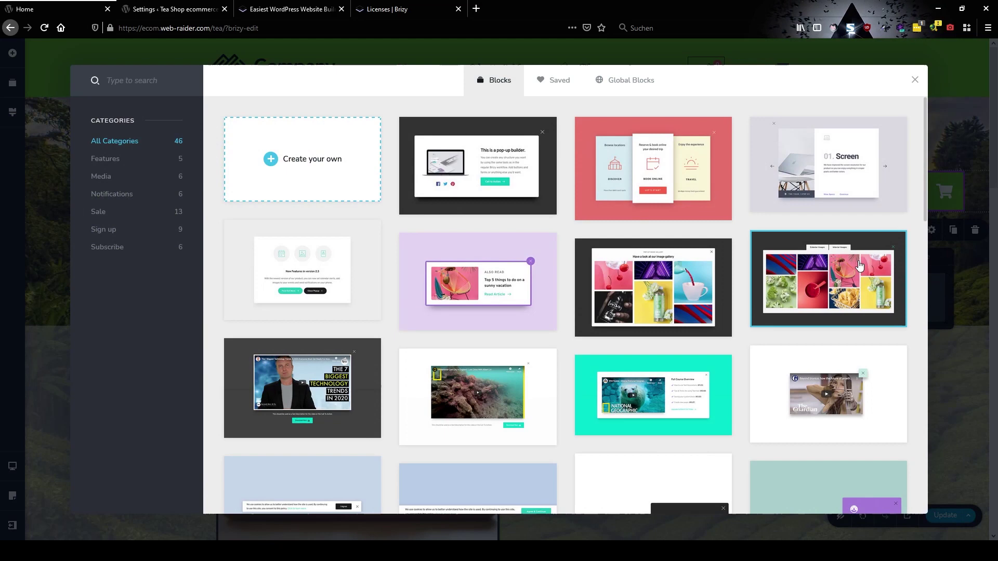
pyautogui.click(479, 173)
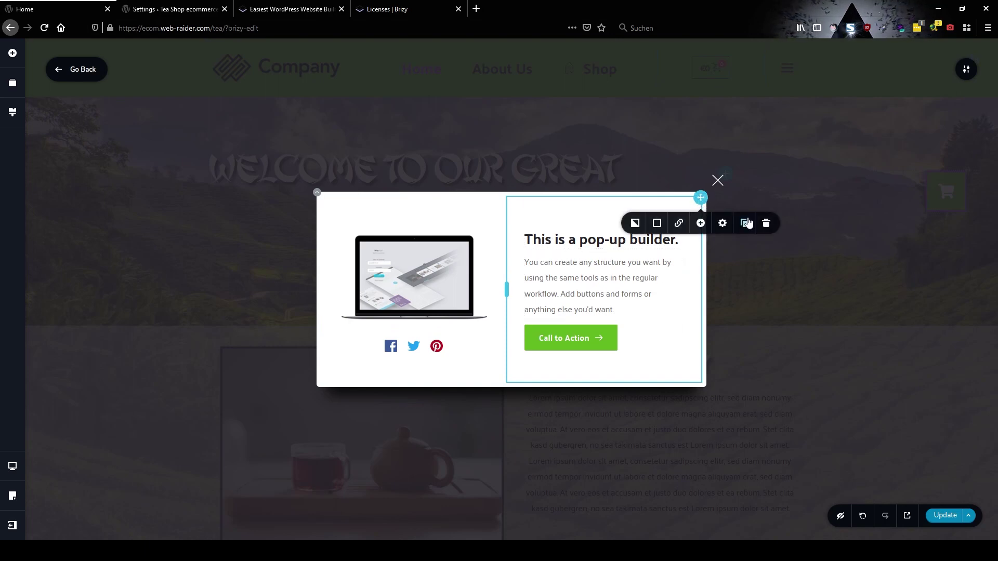
pyautogui.click(765, 223)
pyautogui.click(563, 231)
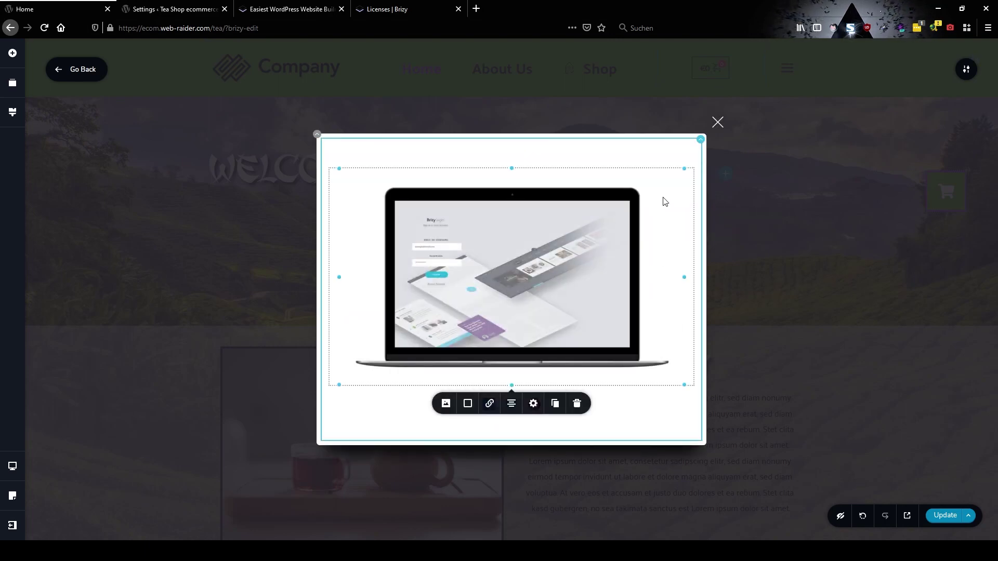
pyautogui.click(579, 405)
# Step: Delete the Facebook, Twitter and Pinterest icons and the remaining rows, leaving the popup empty
pyautogui.click(488, 290)
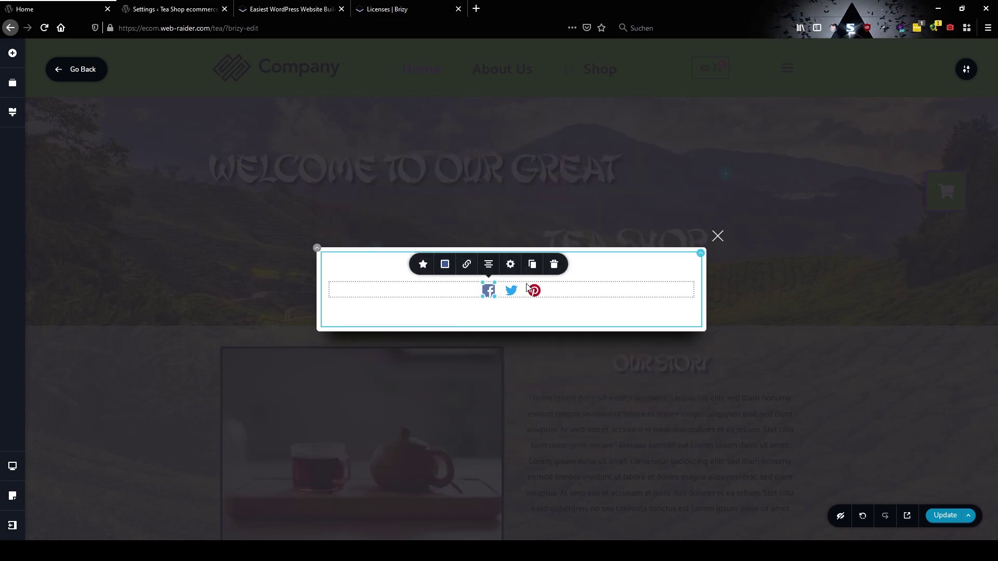
pyautogui.click(558, 264)
pyautogui.click(500, 291)
pyautogui.click(565, 264)
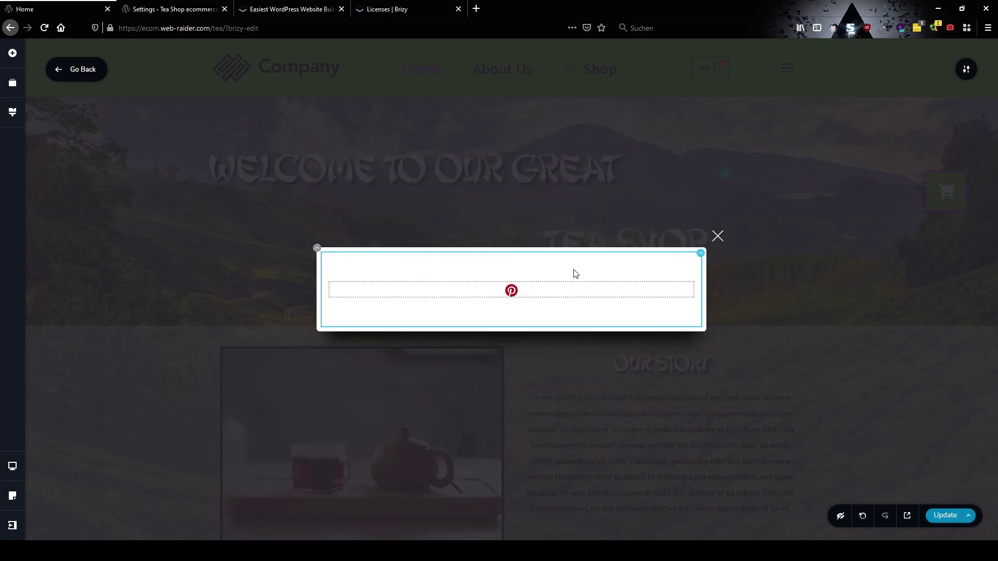
pyautogui.click(511, 292)
pyautogui.click(576, 264)
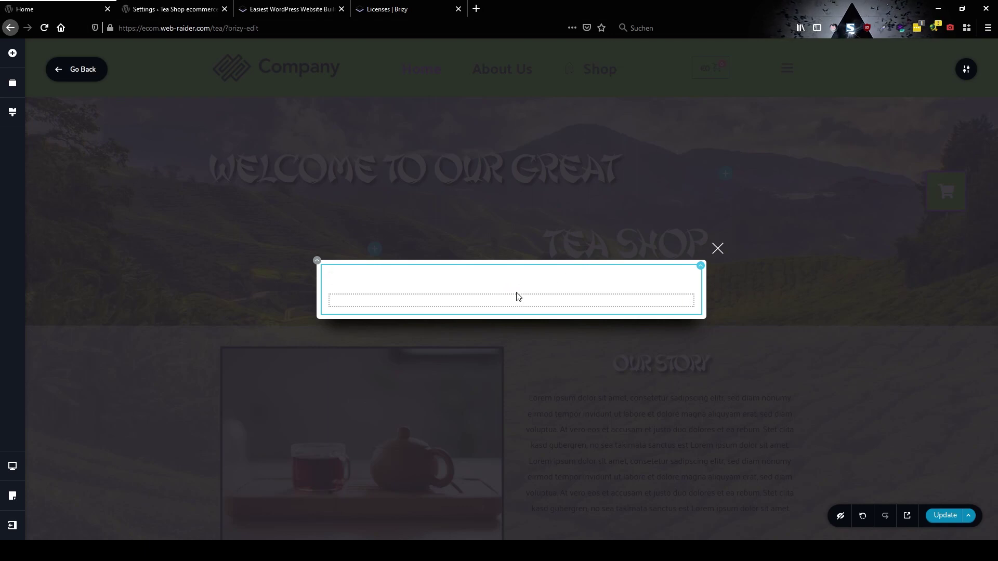
pyautogui.click(503, 286)
pyautogui.click(533, 254)
pyautogui.click(521, 289)
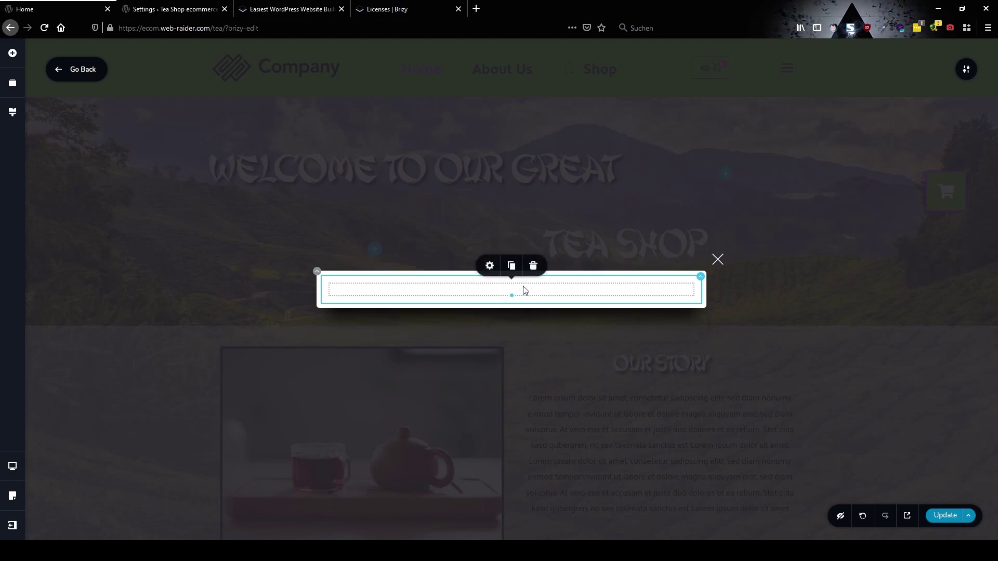
pyautogui.click(531, 266)
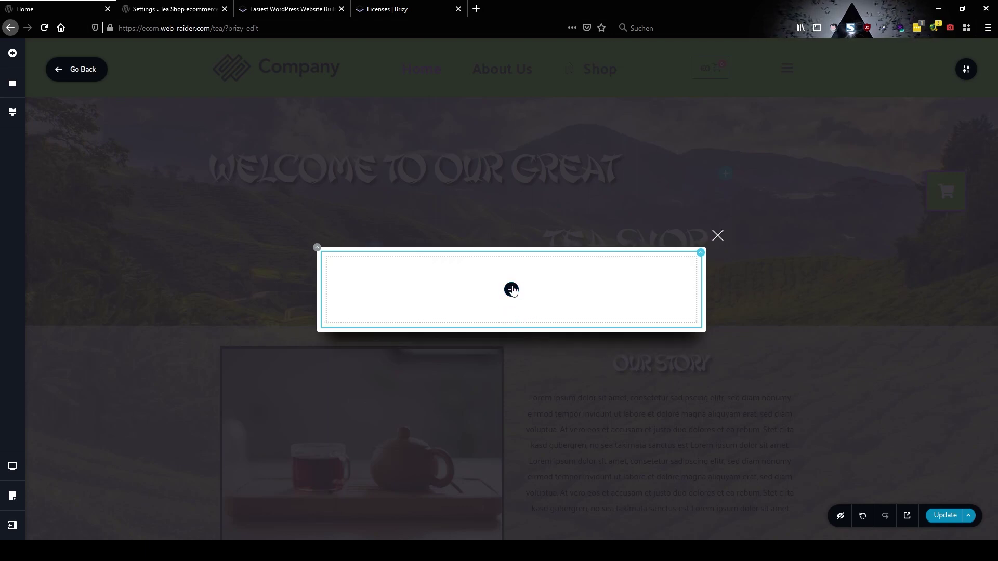
pyautogui.click(14, 53)
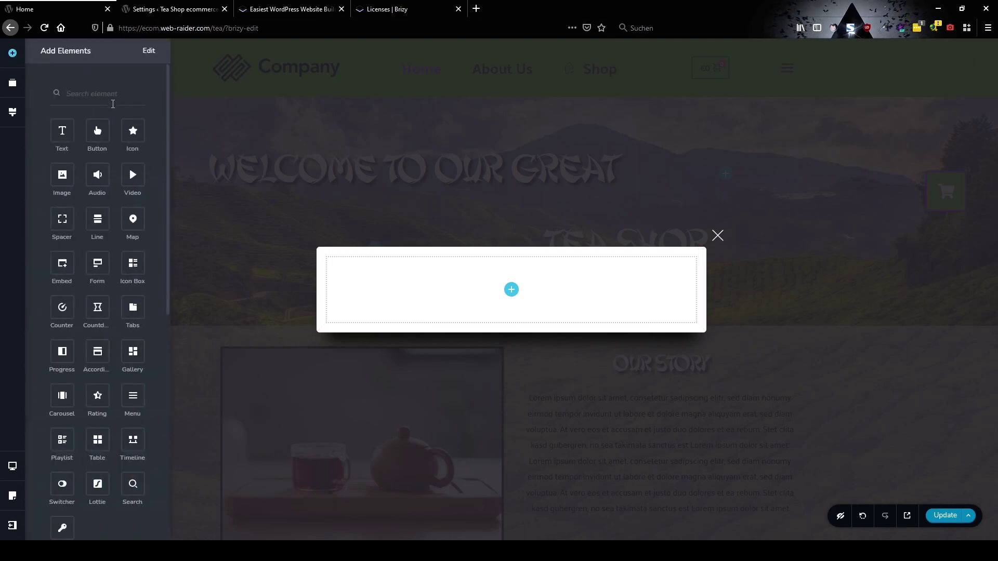
# Step: Drag a WooCommerce Pages element into the popup, showing the Cart page
pyautogui.scroll(-8, 114, 100)
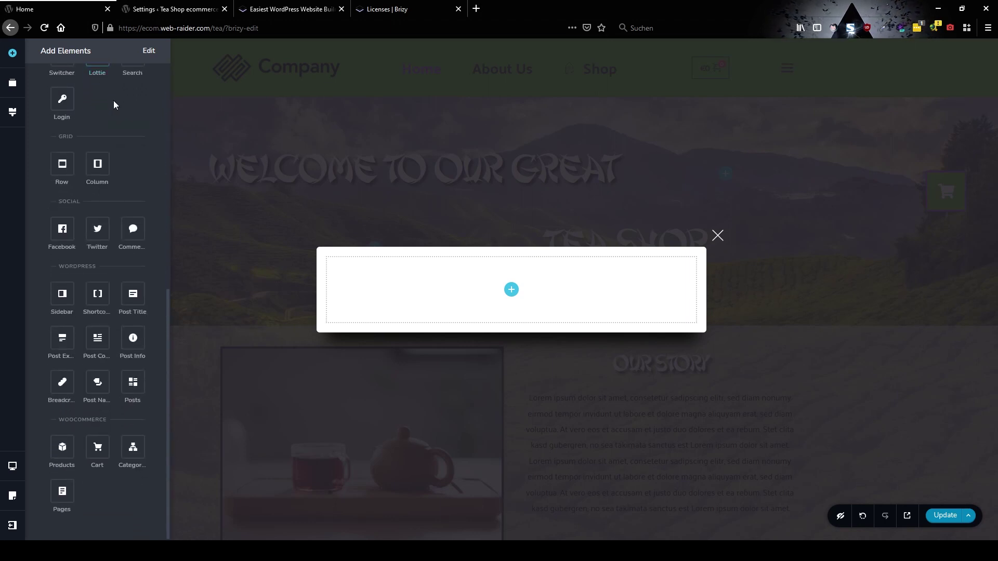
pyautogui.moveTo(62, 491); pyautogui.dragTo(518, 296)
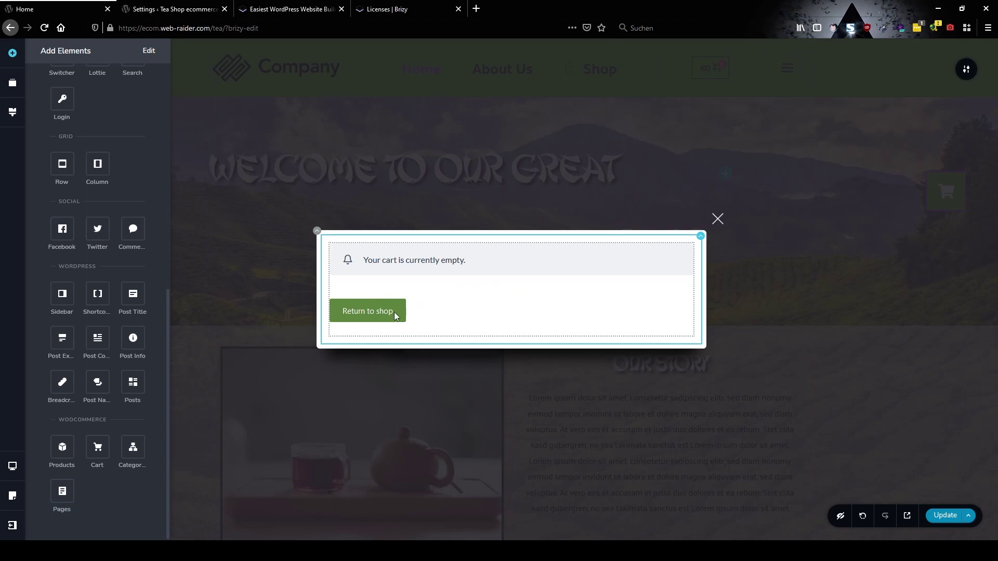
pyautogui.click(407, 293)
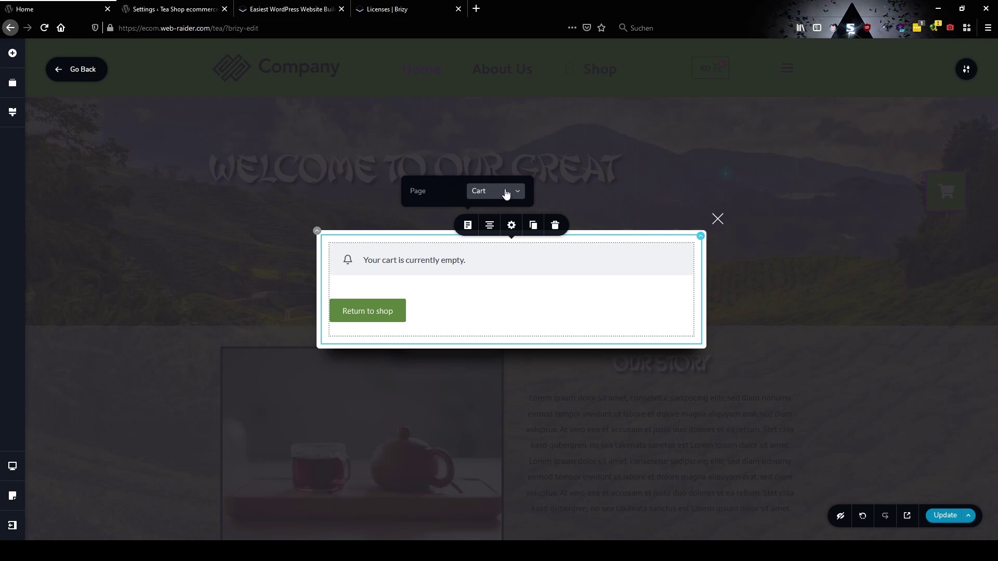
pyautogui.click(530, 306)
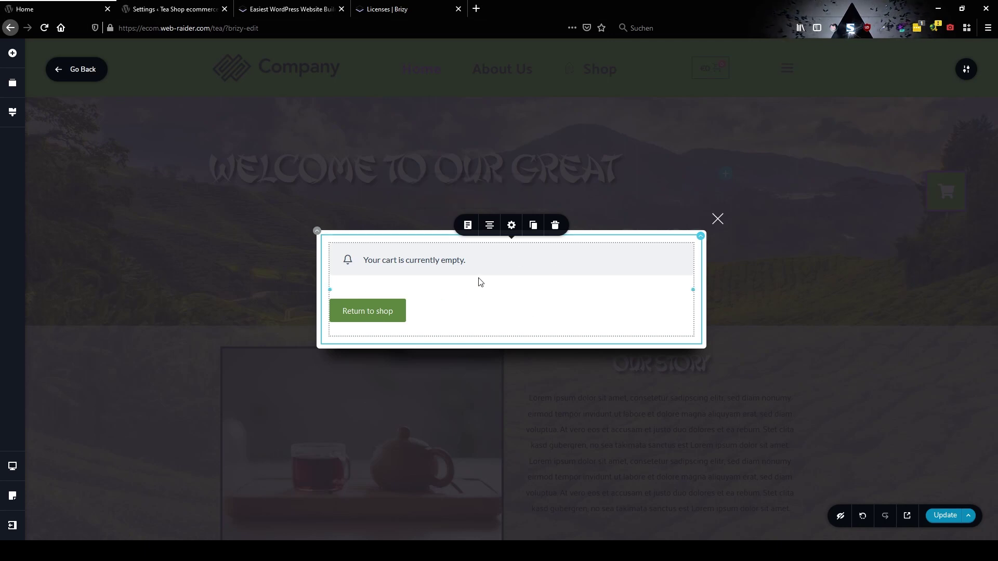
# Step: Try the Checkout and My Account pages, then set the WooCommerce element back to Cart
pyautogui.click(467, 225)
pyautogui.click(500, 196)
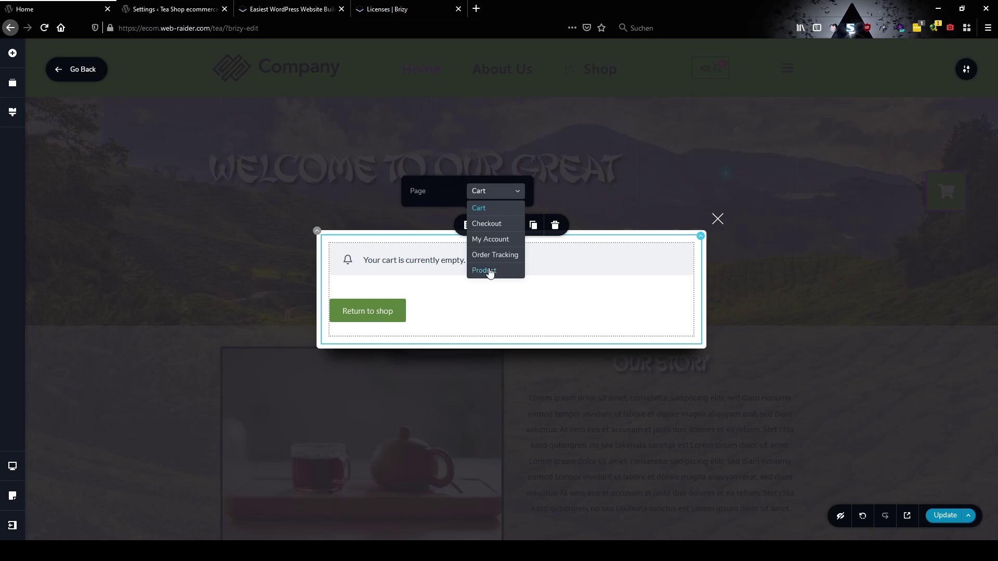
pyautogui.click(488, 227)
pyautogui.click(490, 193)
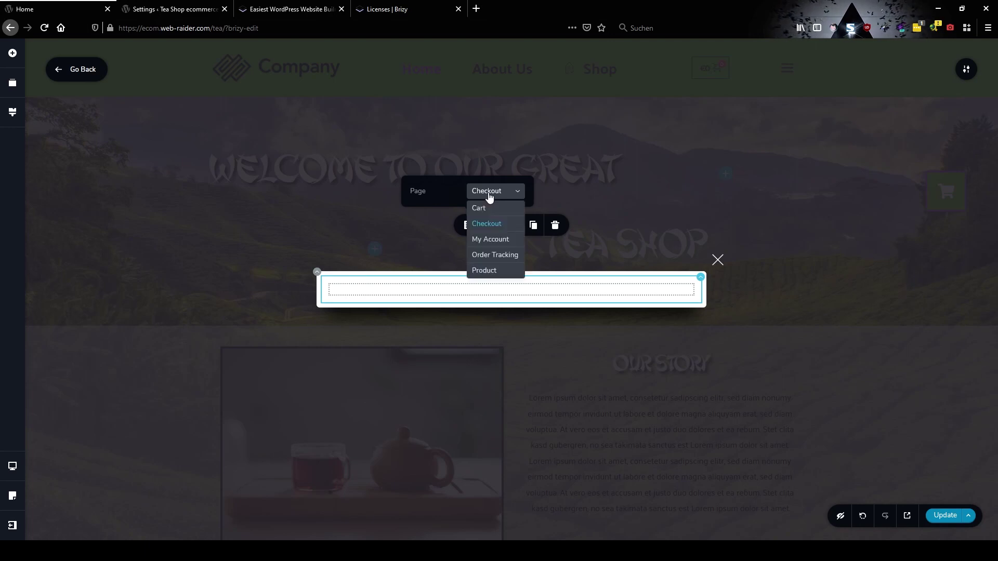
pyautogui.click(494, 239)
pyautogui.click(494, 191)
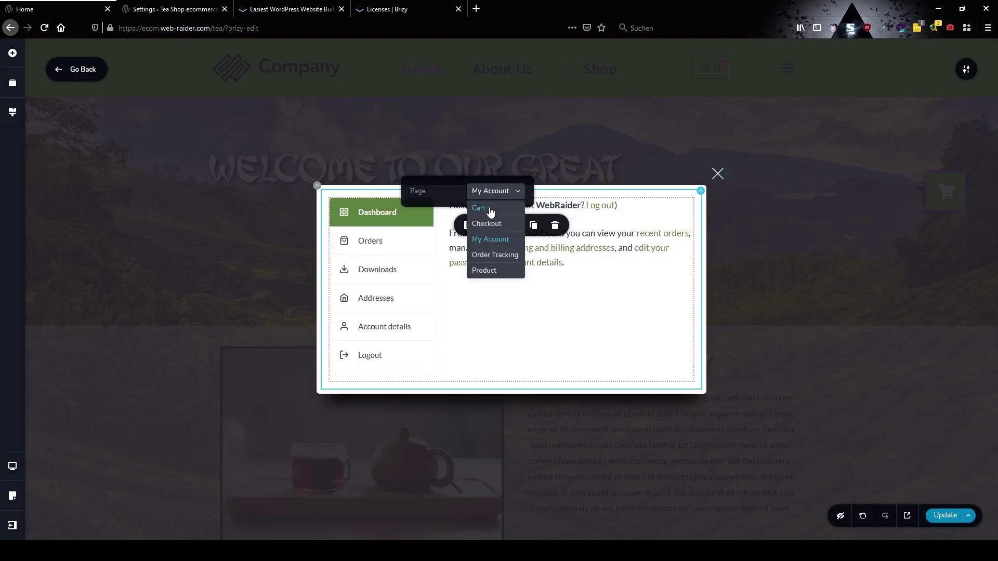
pyautogui.click(490, 209)
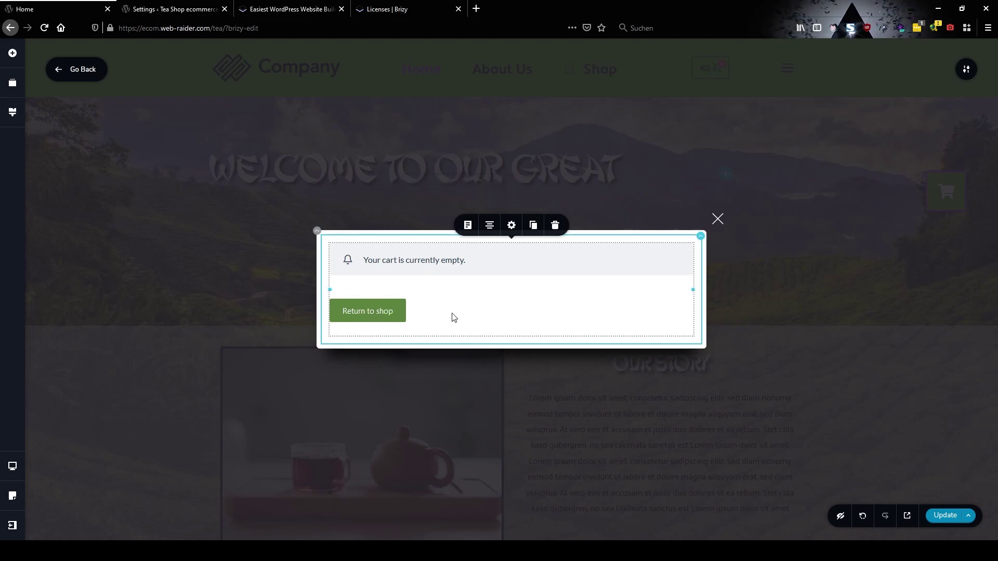
pyautogui.click(717, 224)
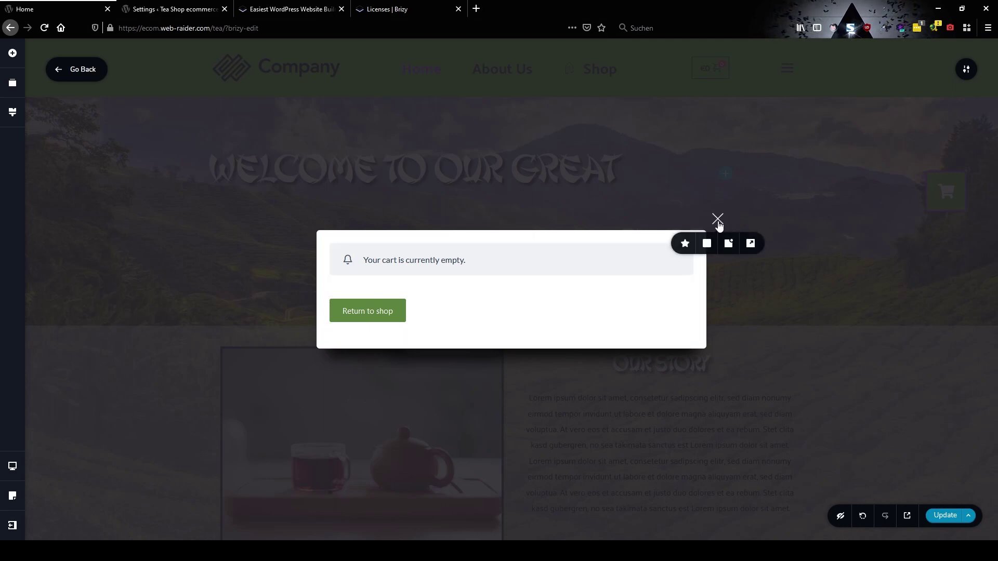
# Step: Add a button below Return to shop and relabel it 'Close Popup'
pyautogui.click(17, 57)
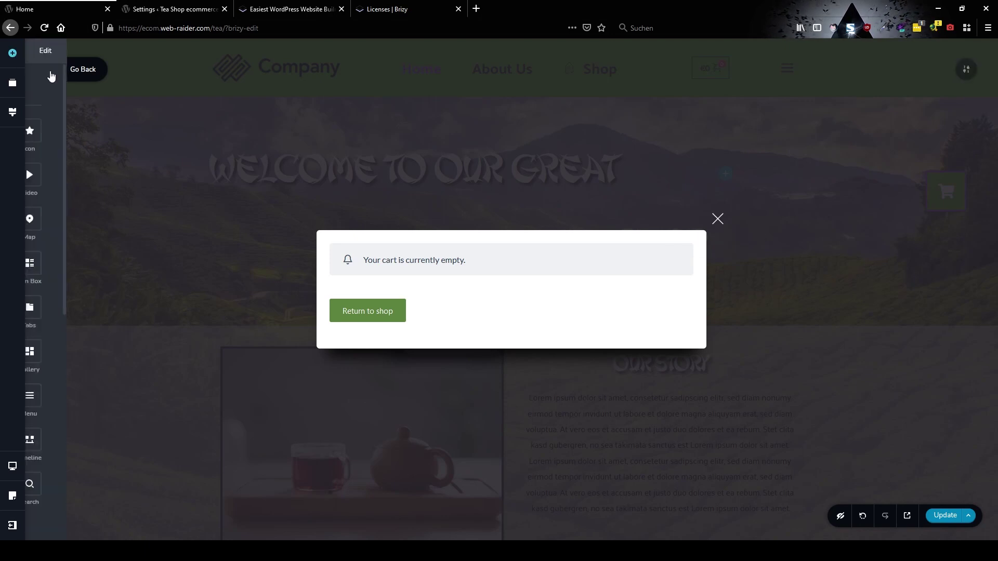
pyautogui.moveTo(99, 140); pyautogui.dragTo(458, 332)
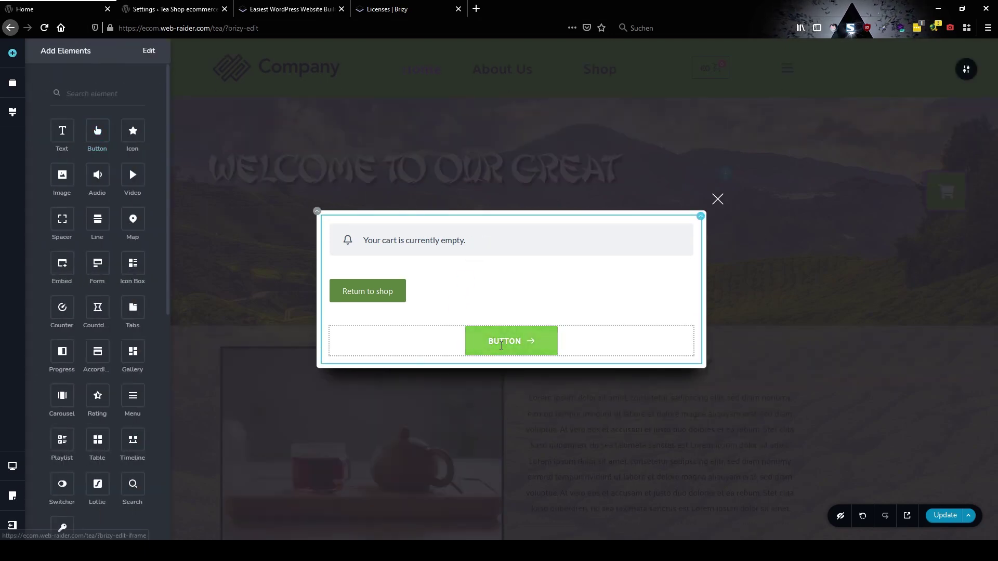
pyautogui.click(501, 340)
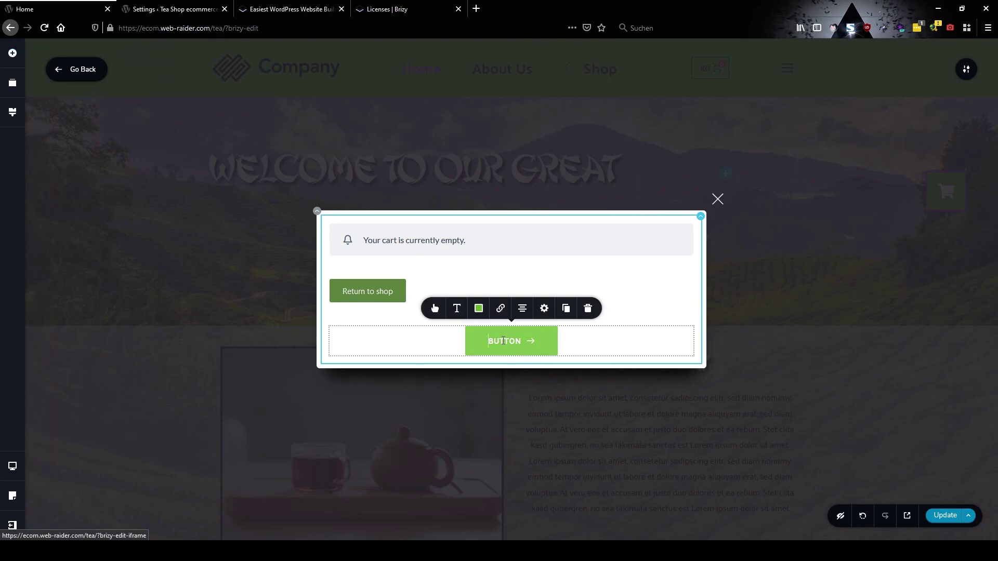
pyautogui.press('BackSpace')
pyautogui.press('BackSpace')
pyautogui.press('BackSpace')
pyautogui.press('Delete')
pyautogui.press('Delete')
pyautogui.press('Delete')
pyautogui.write('Close')
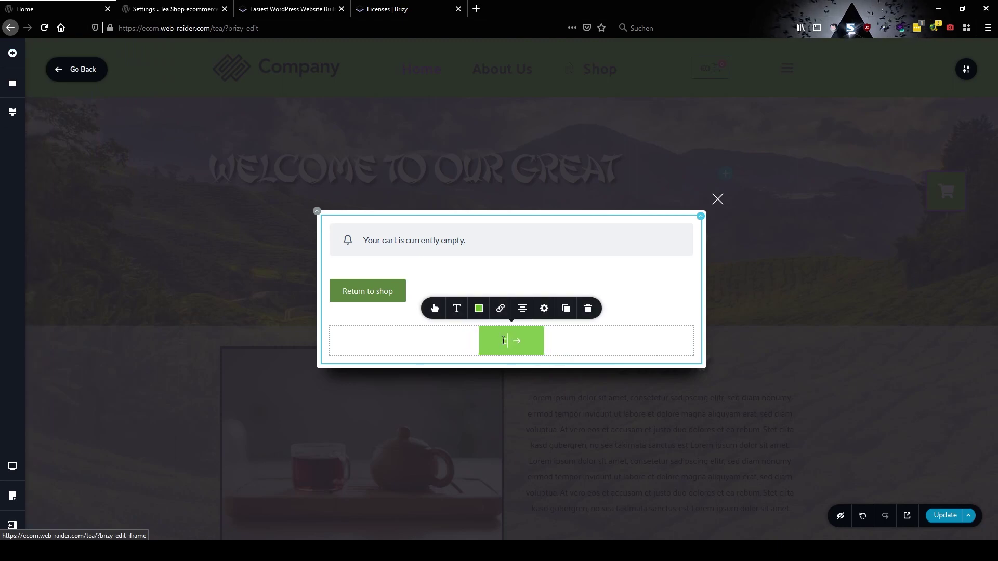
pyautogui.write(' Popup')
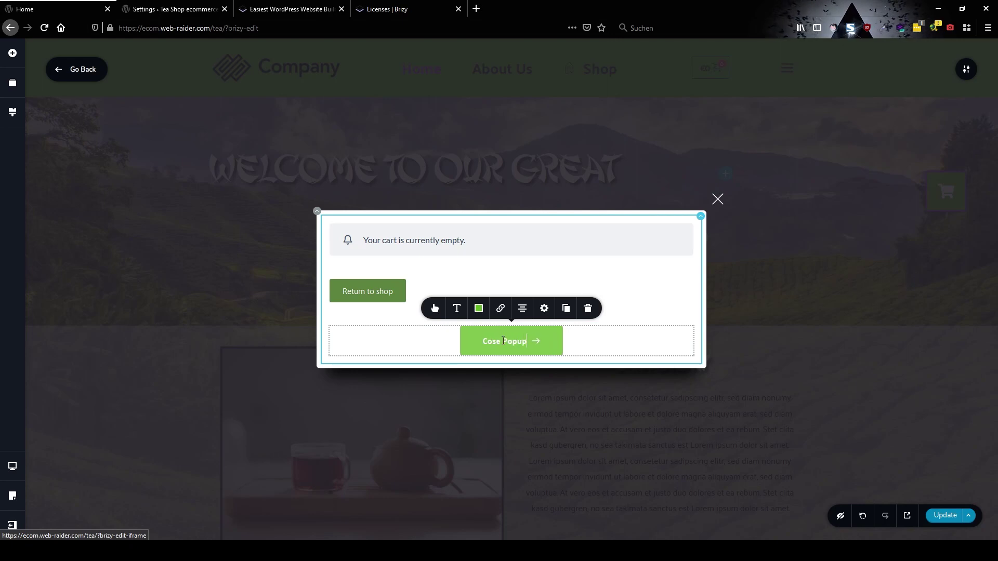
# Step: Set the button's link action to Close Popup
pyautogui.click(500, 308)
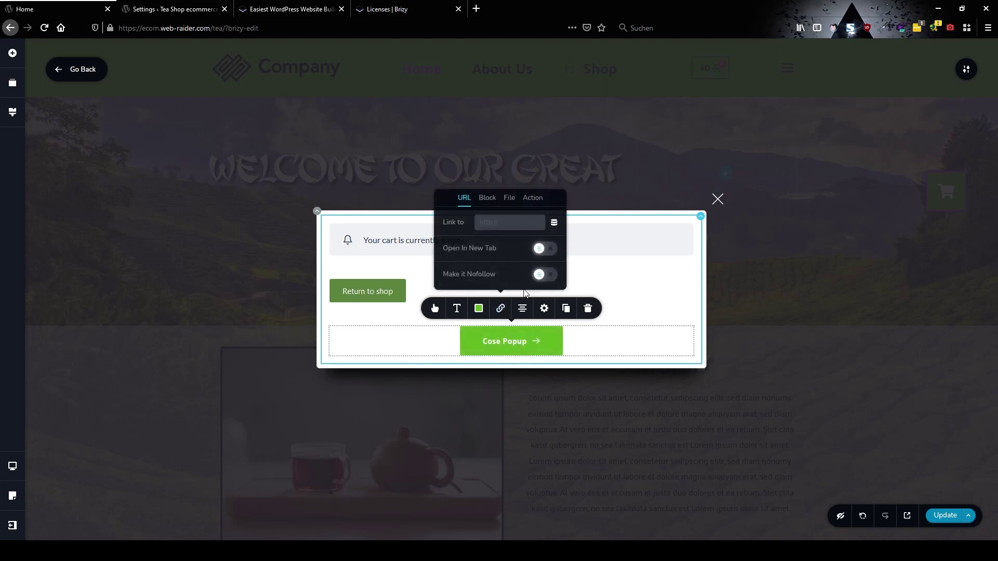
pyautogui.click(532, 198)
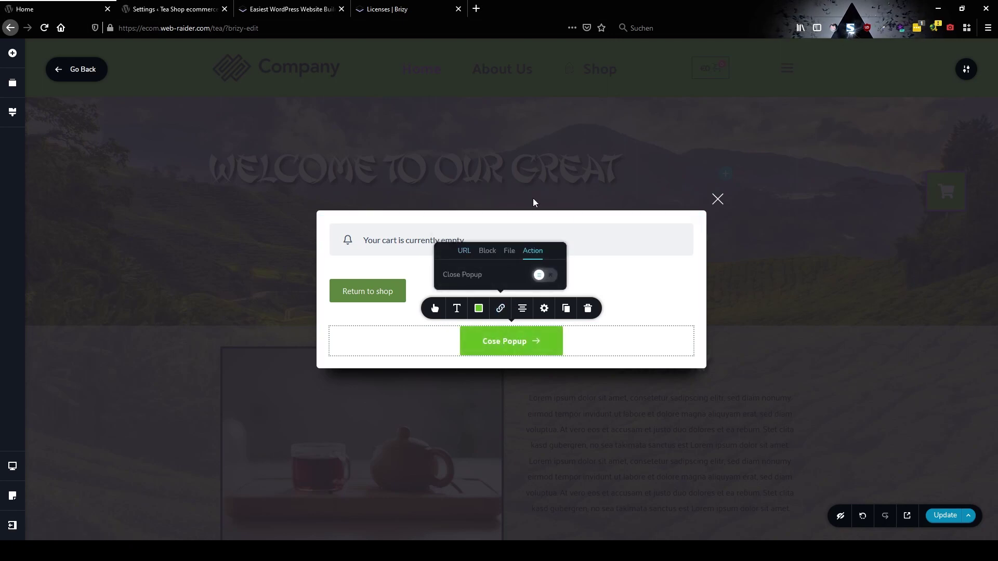
pyautogui.click(538, 275)
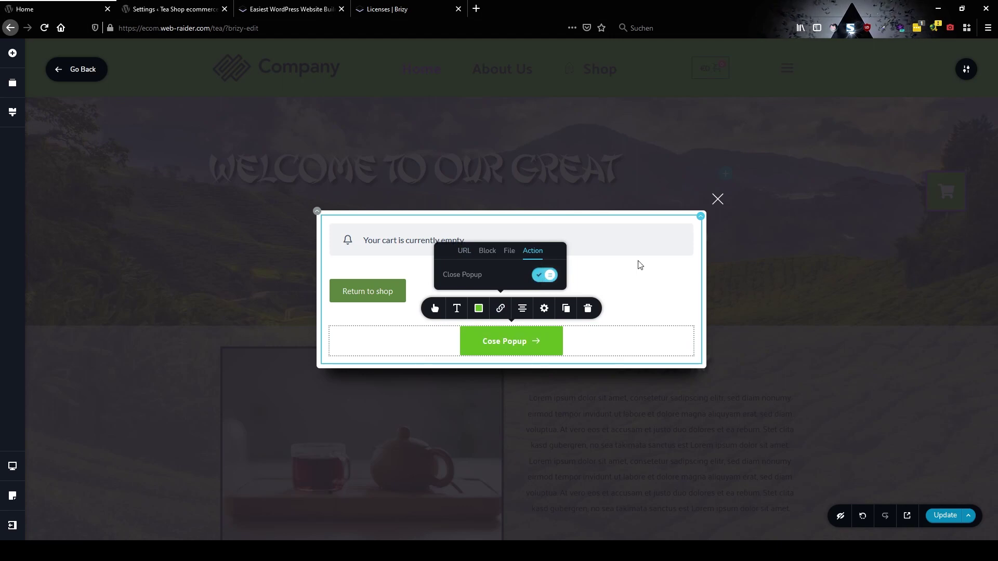
pyautogui.click(965, 70)
# Step: Switch off the popup's Display Close Button, save with Update, and return to the home page editor
pyautogui.click(831, 71)
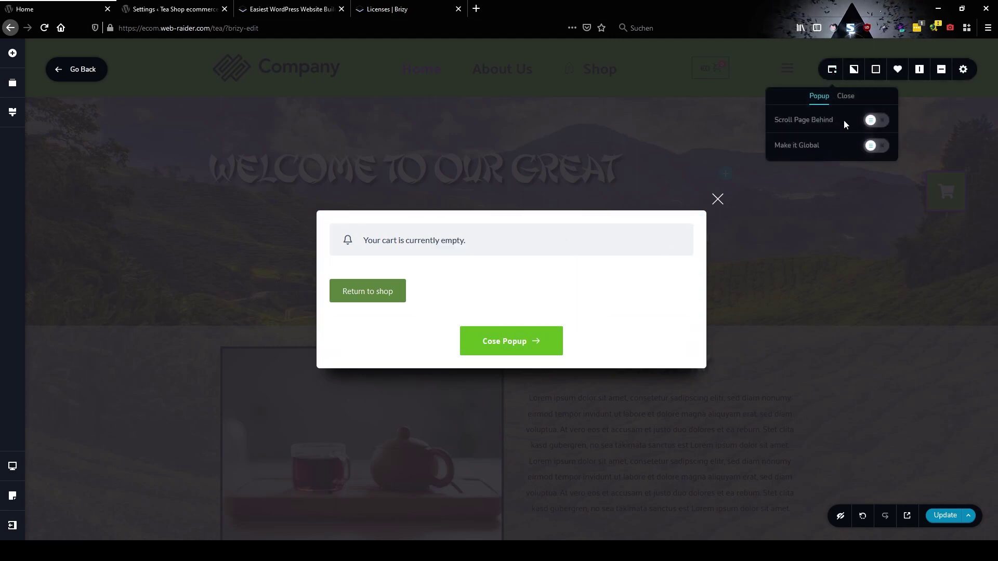
pyautogui.click(844, 98)
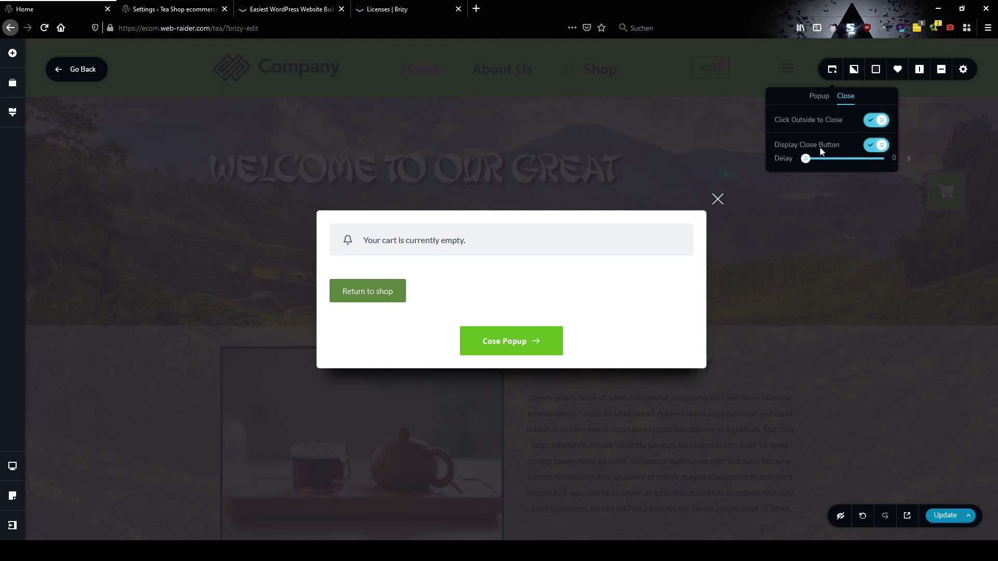
pyautogui.click(878, 146)
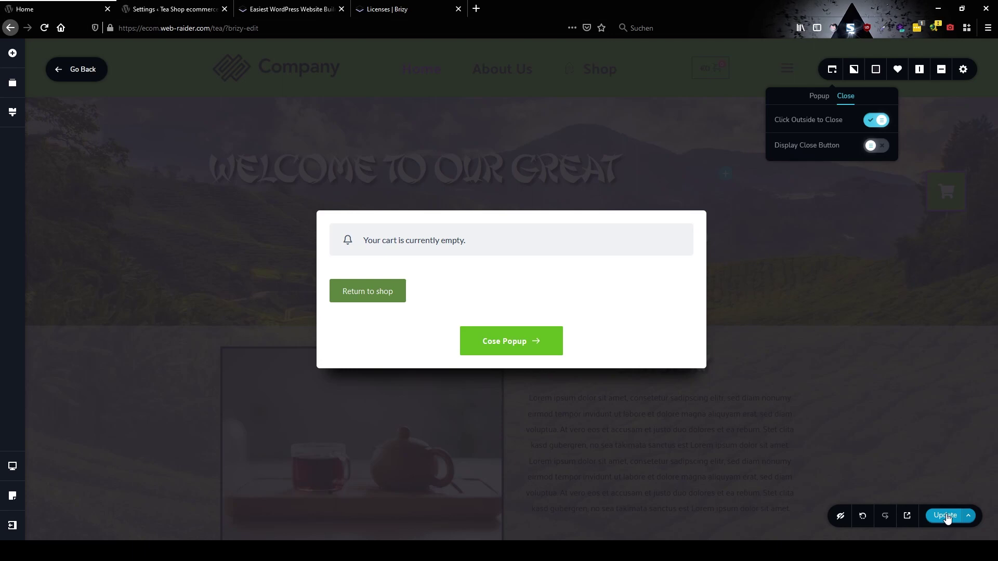
pyautogui.click(945, 516)
pyautogui.click(88, 71)
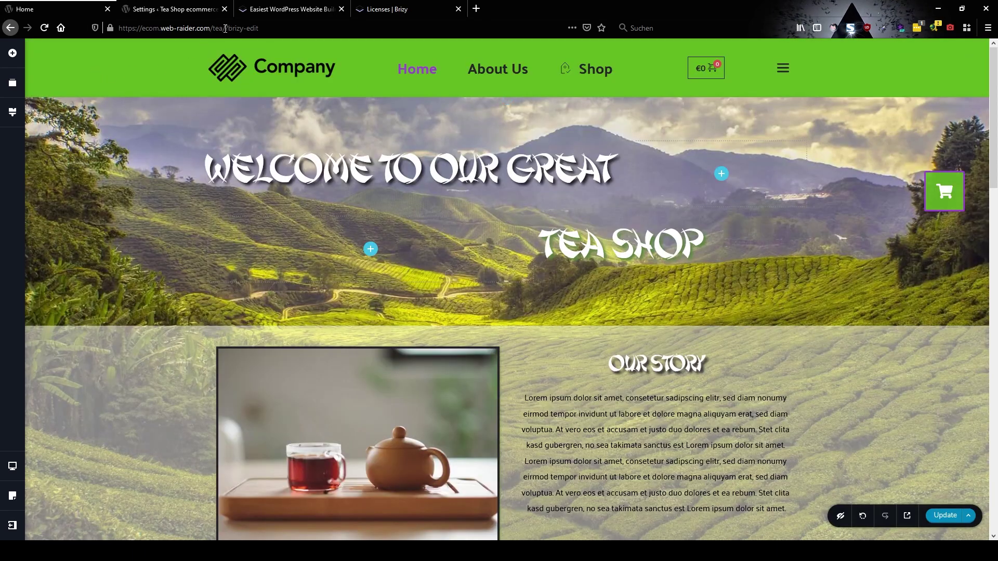
# Step: Load the live homepage without ?brizy-edit and test opening and closing the cart popup
pyautogui.moveTo(225, 28); pyautogui.dragTo(313, 28)
pyautogui.press('BackSpace')
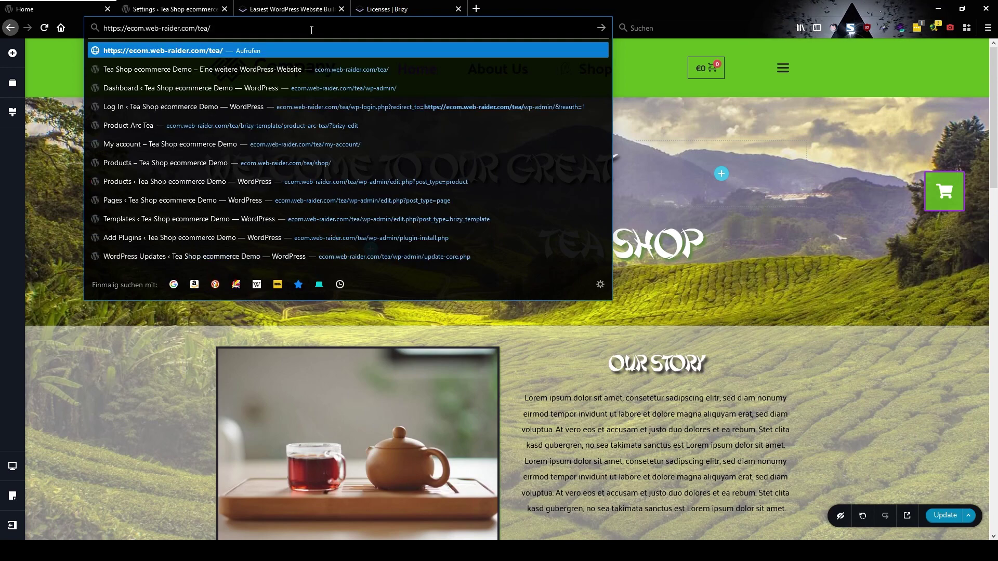
pyautogui.press('Return')
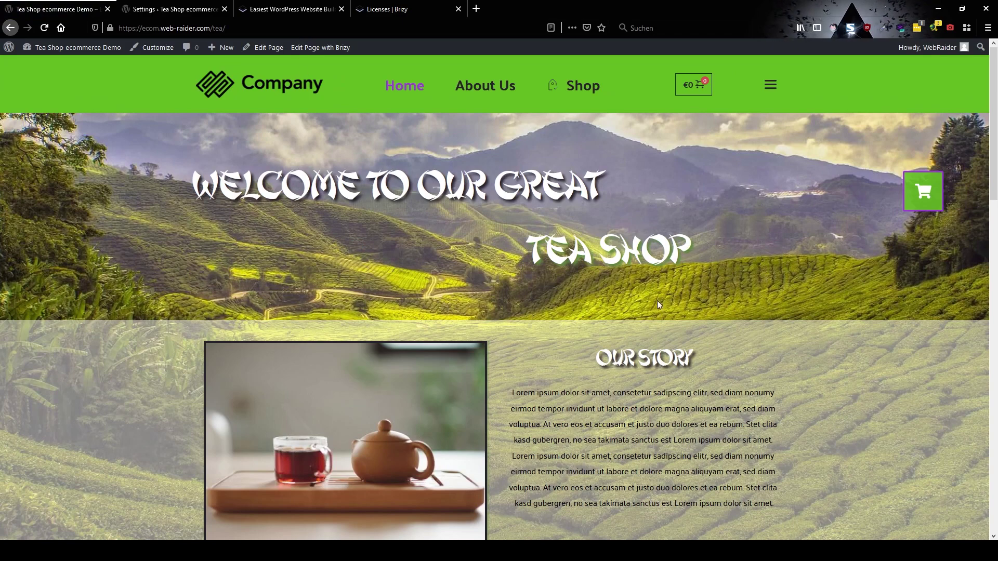
pyautogui.click(923, 191)
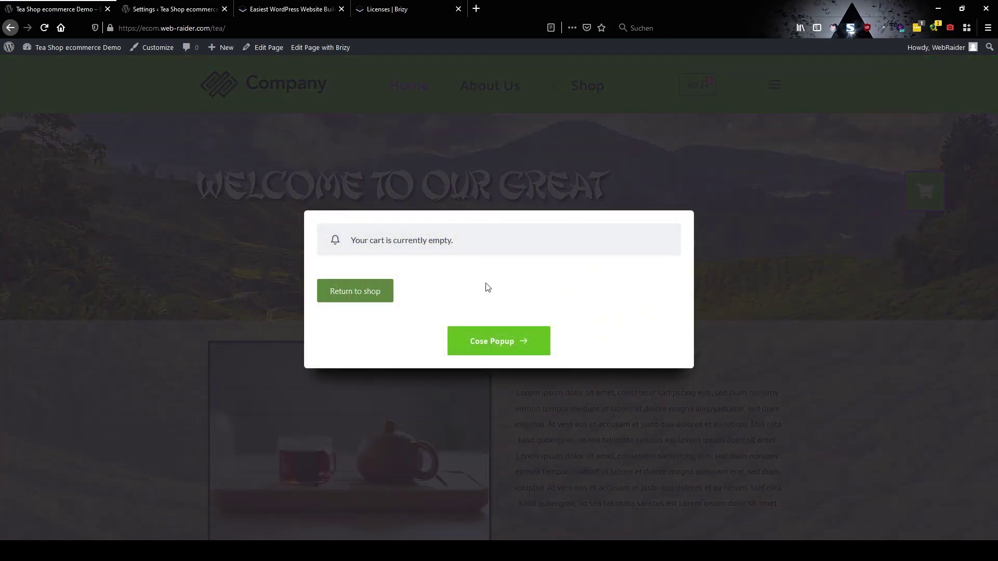
pyautogui.click(498, 344)
# Step: Open Product 3 from the Shop page and check it in the cart popup at €49.00
pyautogui.click(574, 85)
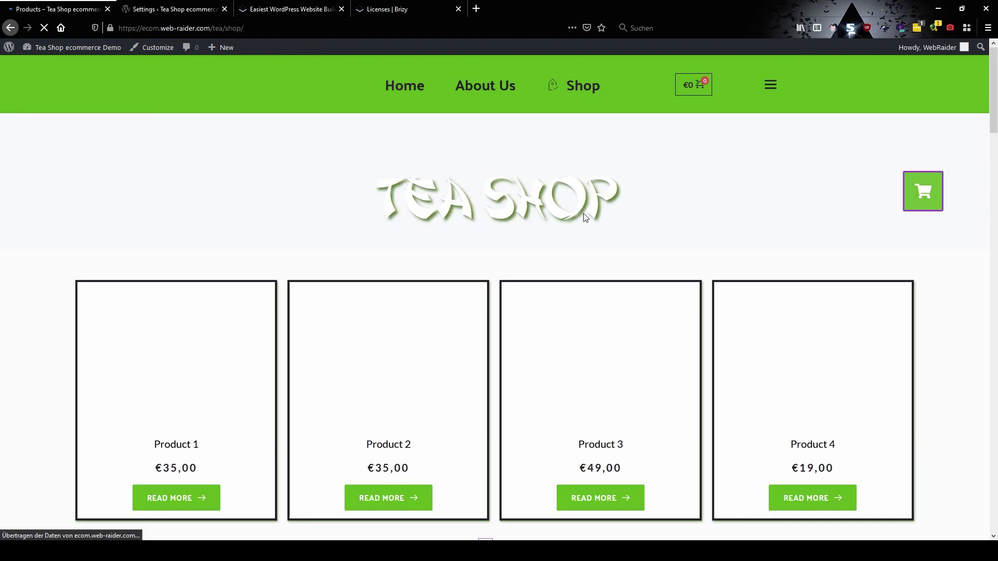
pyautogui.scroll(-3, 565, 270)
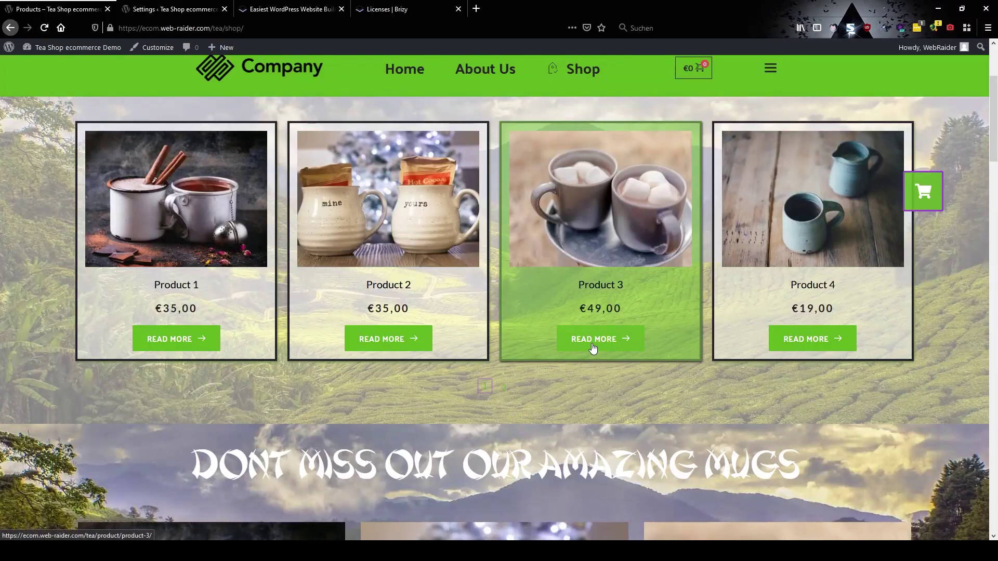
pyautogui.click(589, 341)
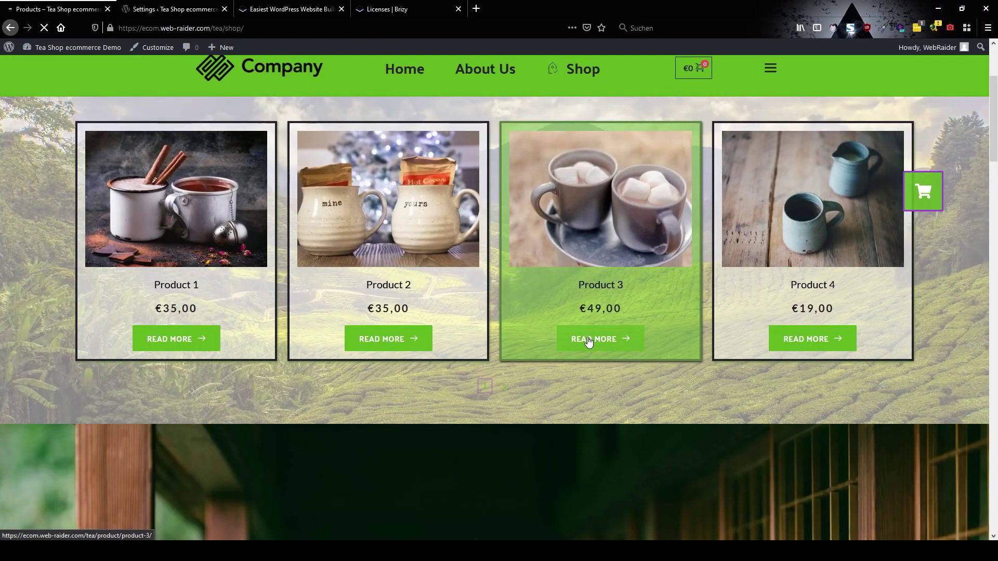
pyautogui.scroll(-3, 674, 245)
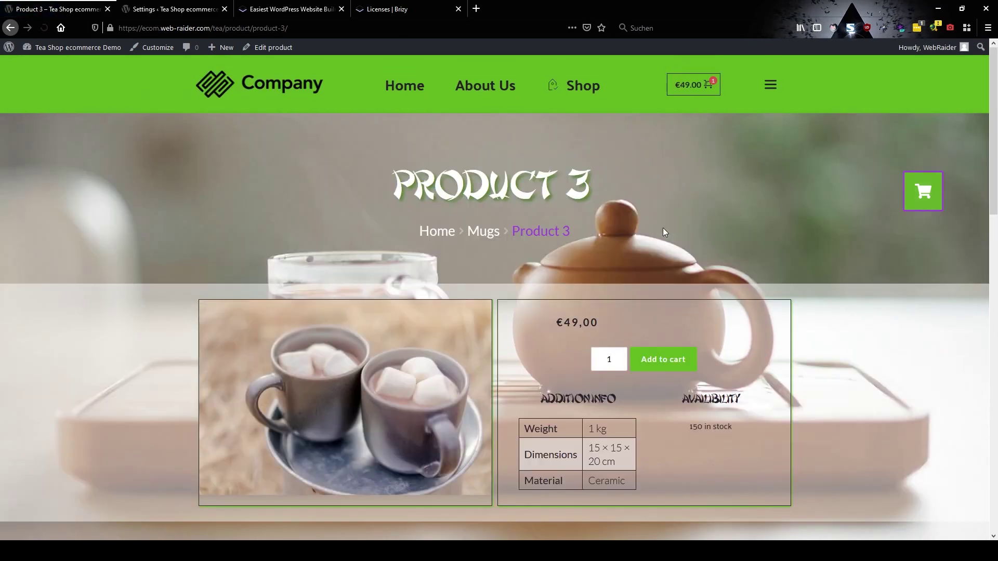
pyautogui.click(923, 192)
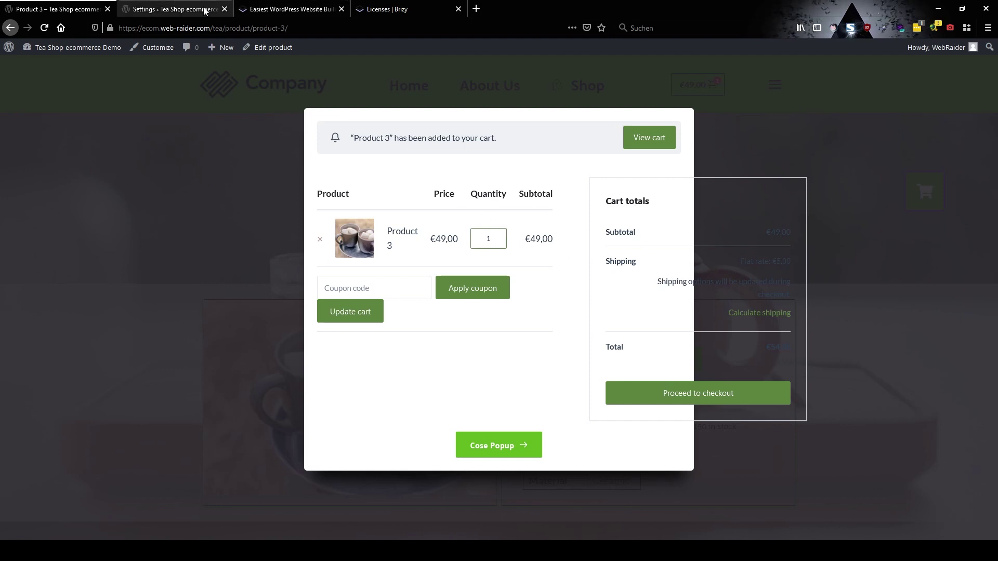
pyautogui.click(229, 86)
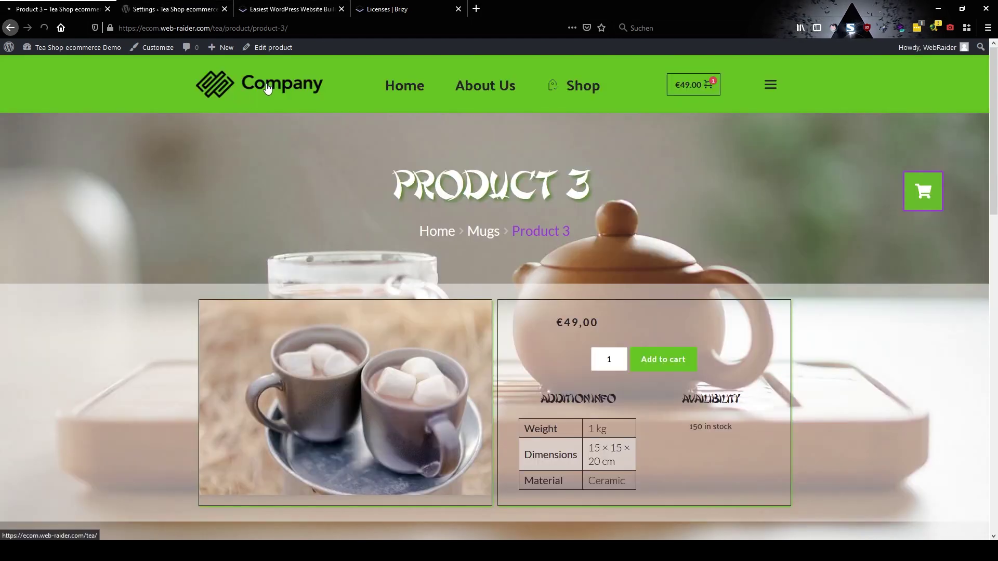
# Step: Open the cart popup linked to the floating cart button for editing
pyautogui.click(289, 92)
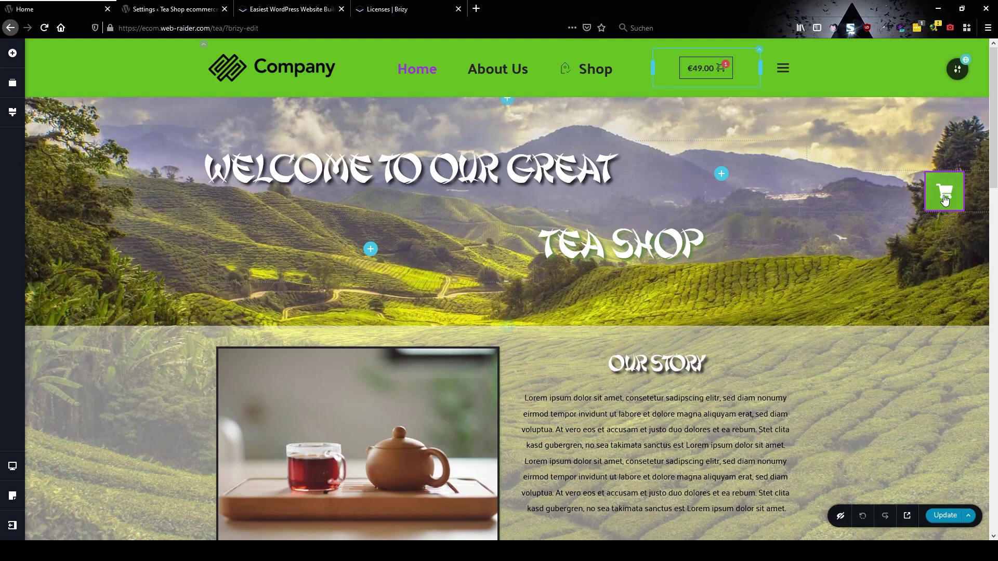
pyautogui.click(947, 196)
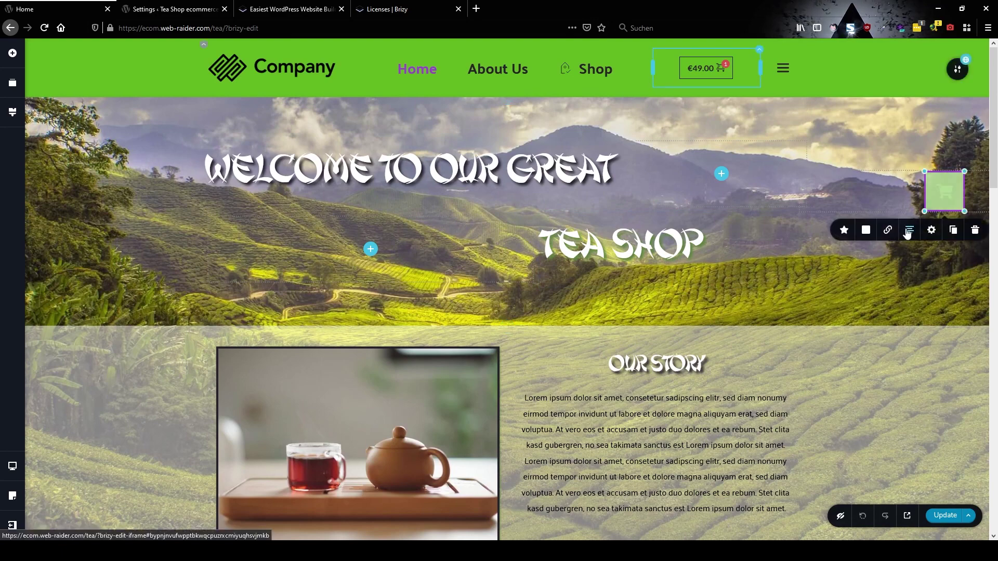
pyautogui.click(887, 229)
pyautogui.click(907, 298)
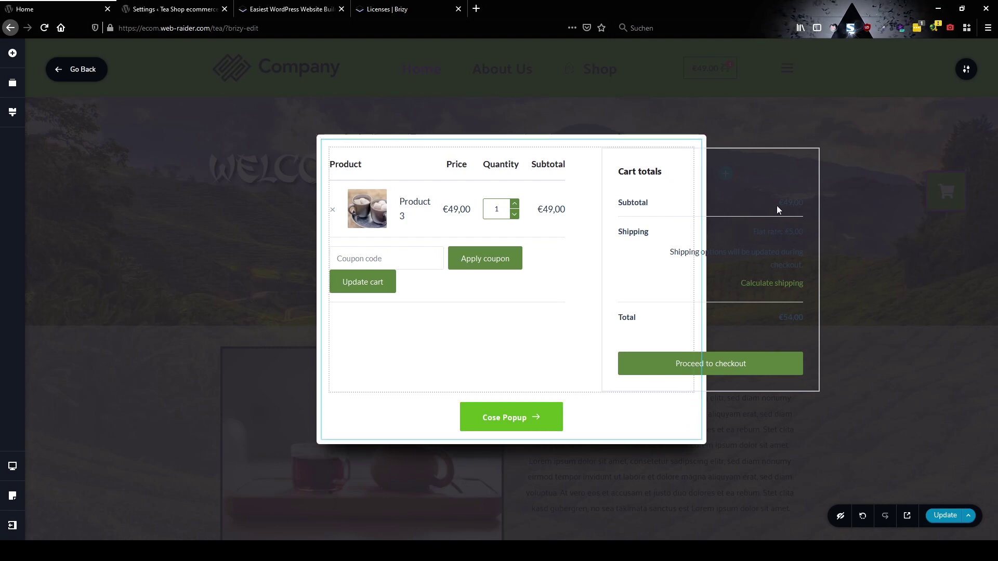
# Step: Widen the popup so the cart table and Cart totals fit side by side, then save
pyautogui.click(965, 71)
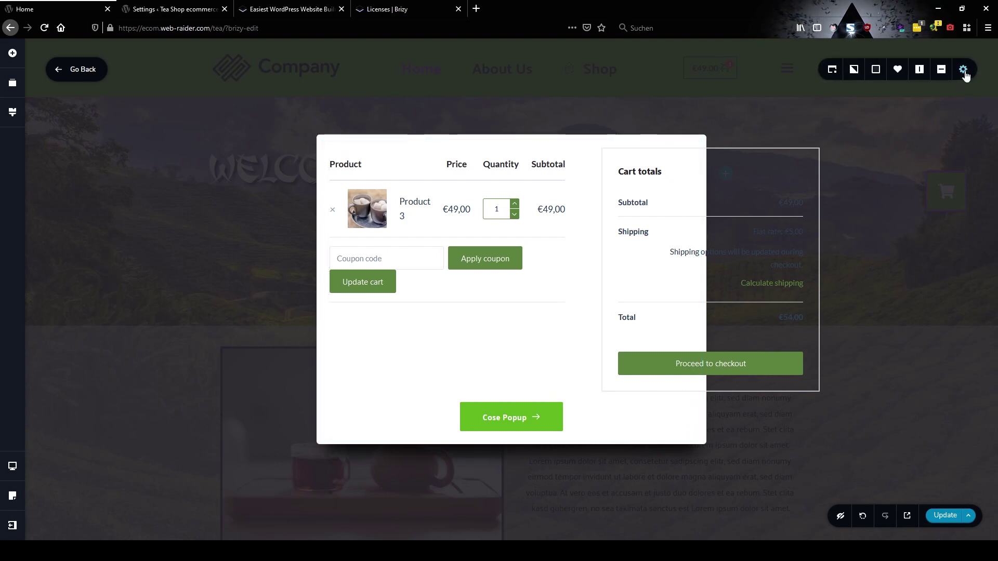
pyautogui.click(964, 72)
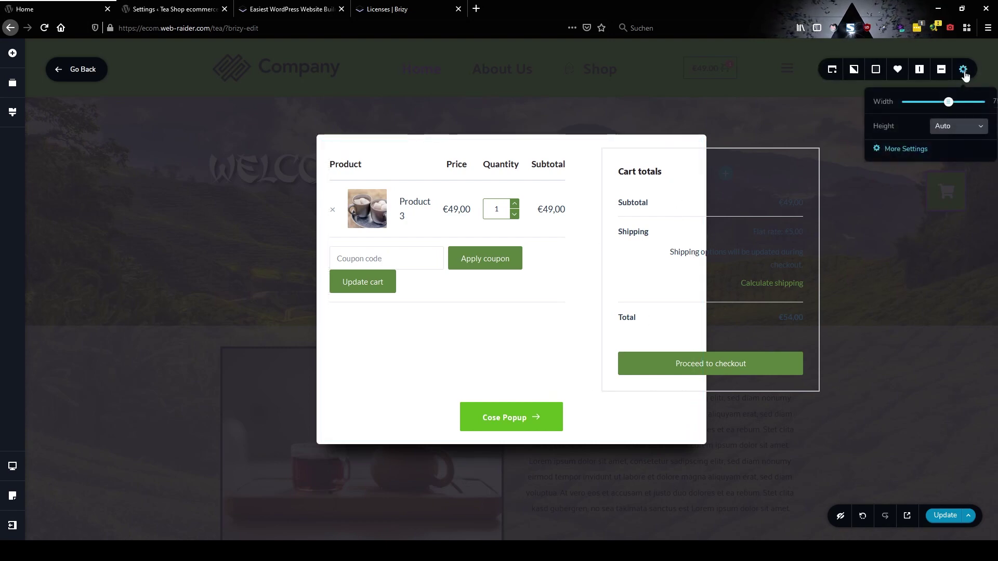
pyautogui.click(949, 103)
pyautogui.moveTo(949, 103); pyautogui.dragTo(971, 103)
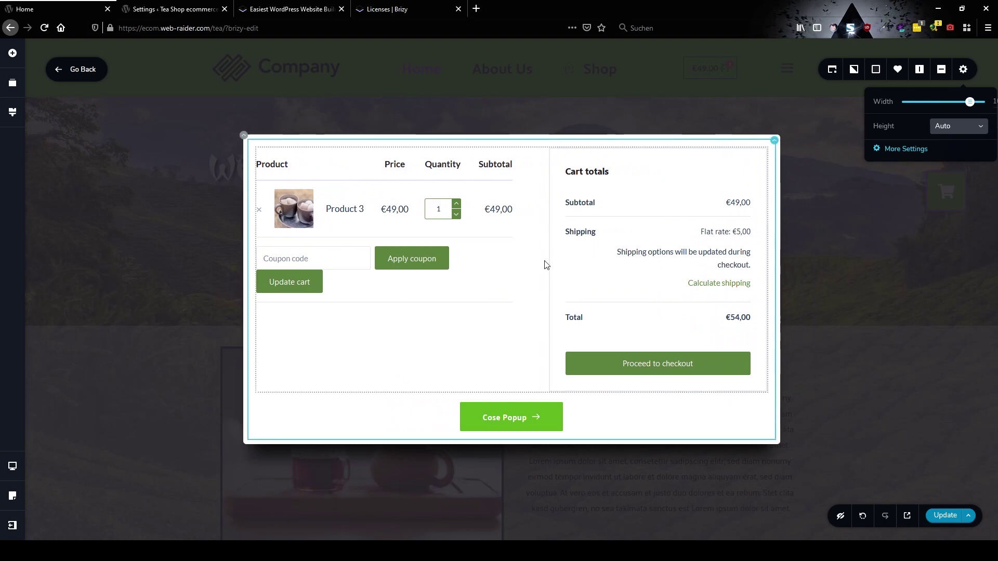
pyautogui.click(944, 515)
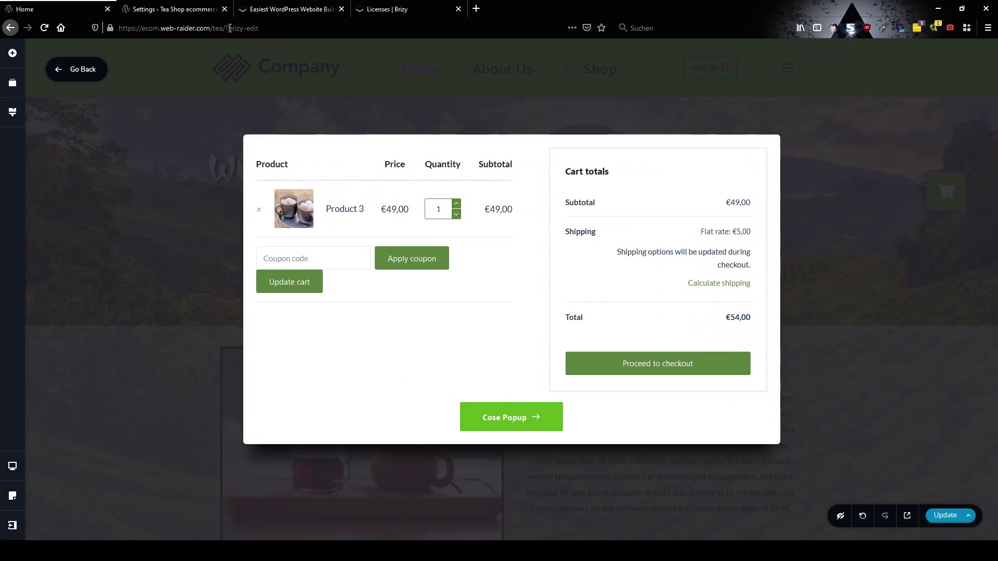
# Step: Load the live homepage without ?brizy-edit and open the wide cart popup showing Product 3 and €54,00
pyautogui.moveTo(226, 28); pyautogui.dragTo(278, 28)
pyautogui.press('BackSpace')
pyautogui.press('Return')
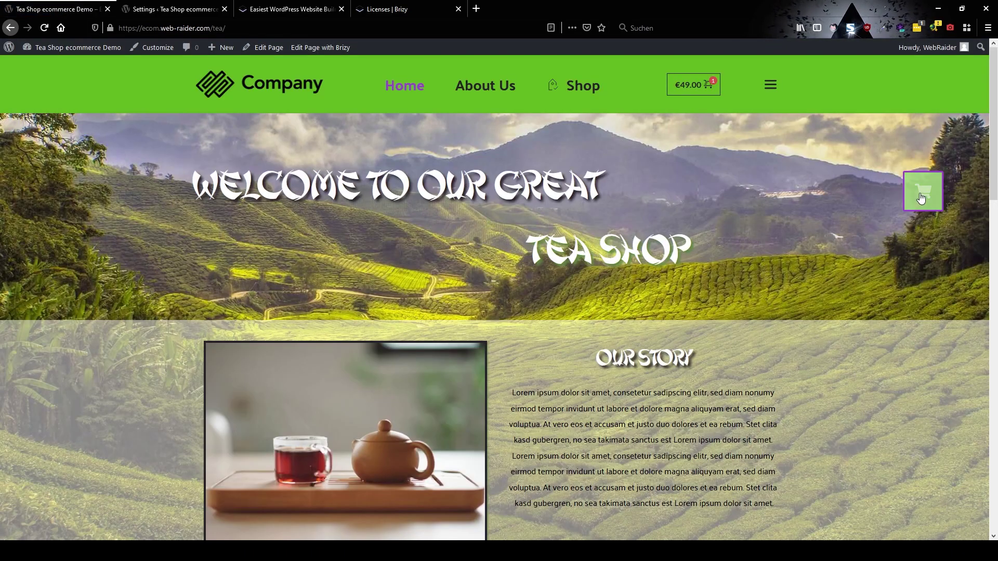
pyautogui.click(921, 199)
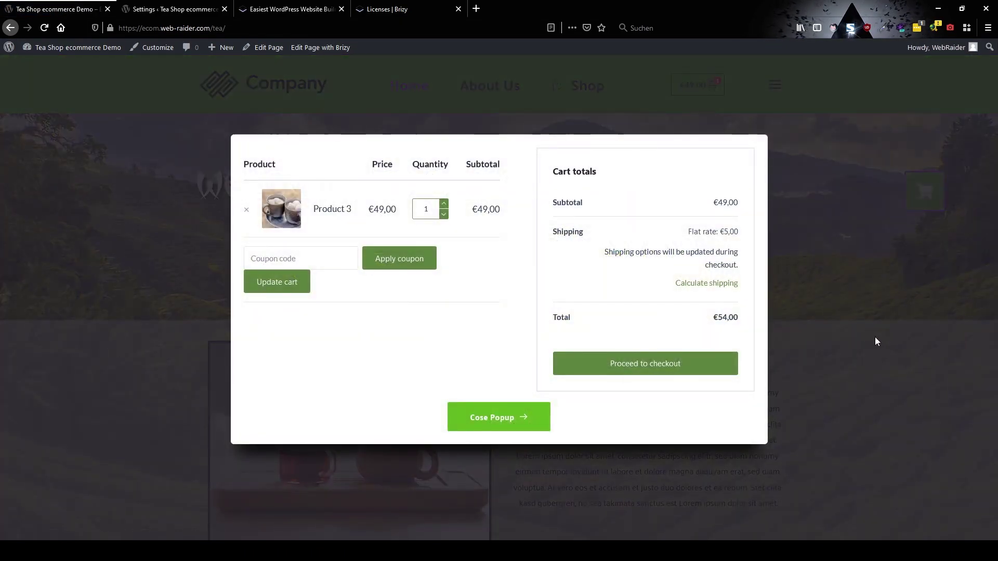